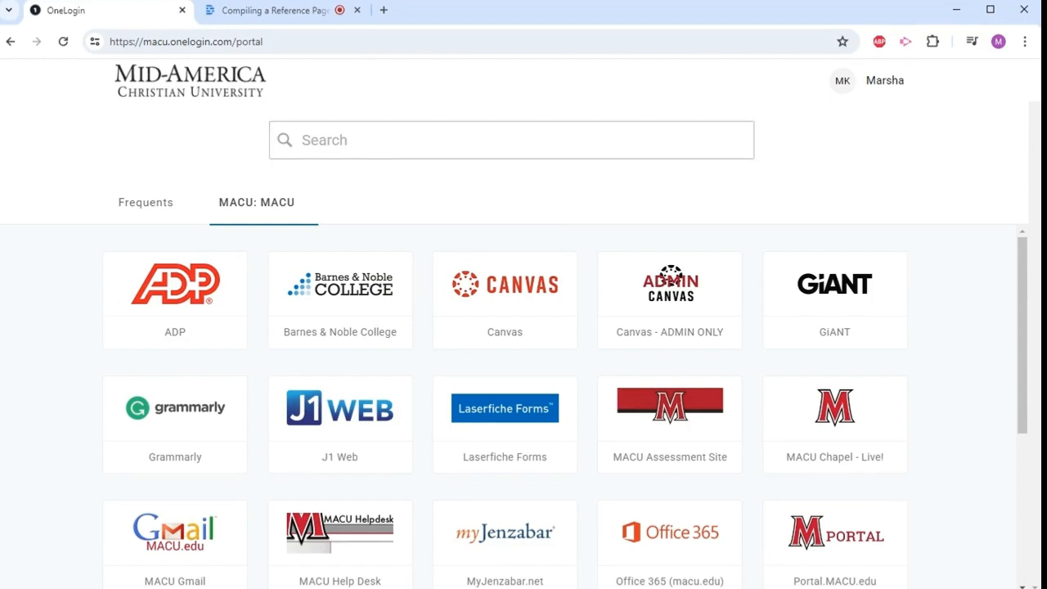
# Search the university portal for "ebsco discovery" and open EBSCO Discovery Service.
pyautogui.write('ebsco ')
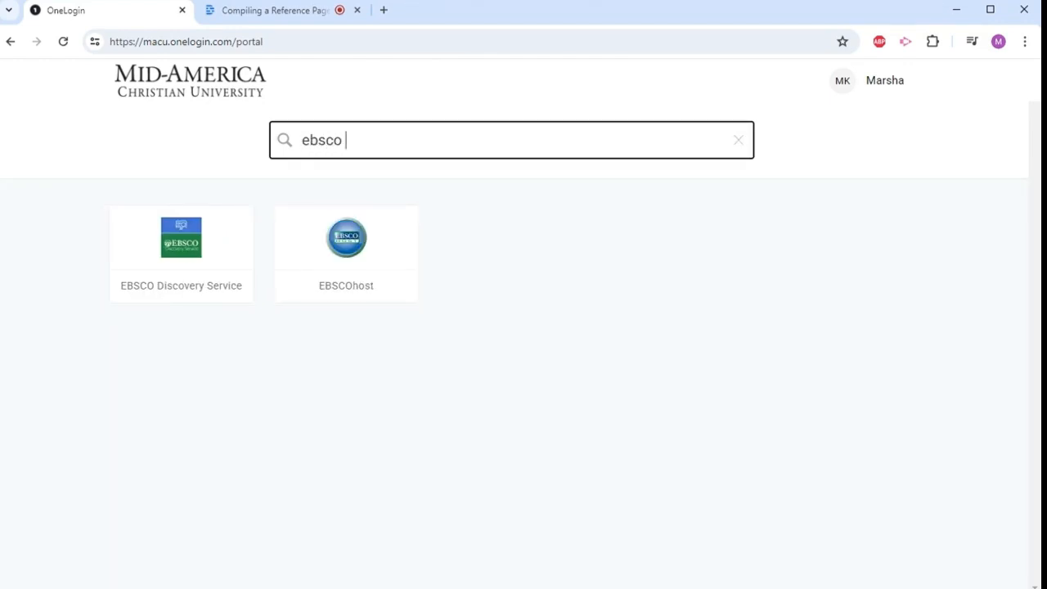
pyautogui.write('discovery')
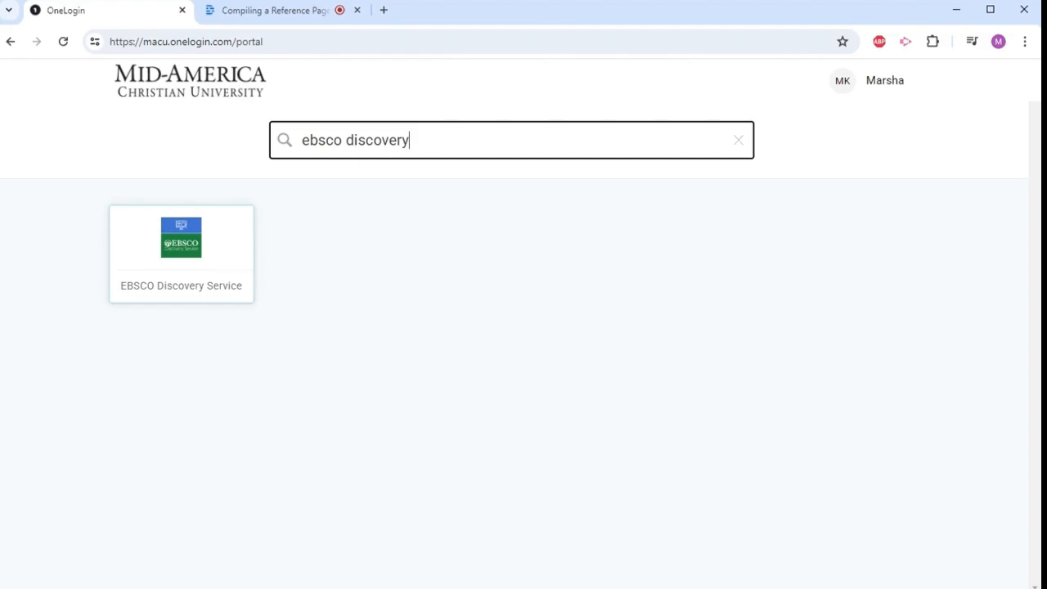
pyautogui.click(234, 231)
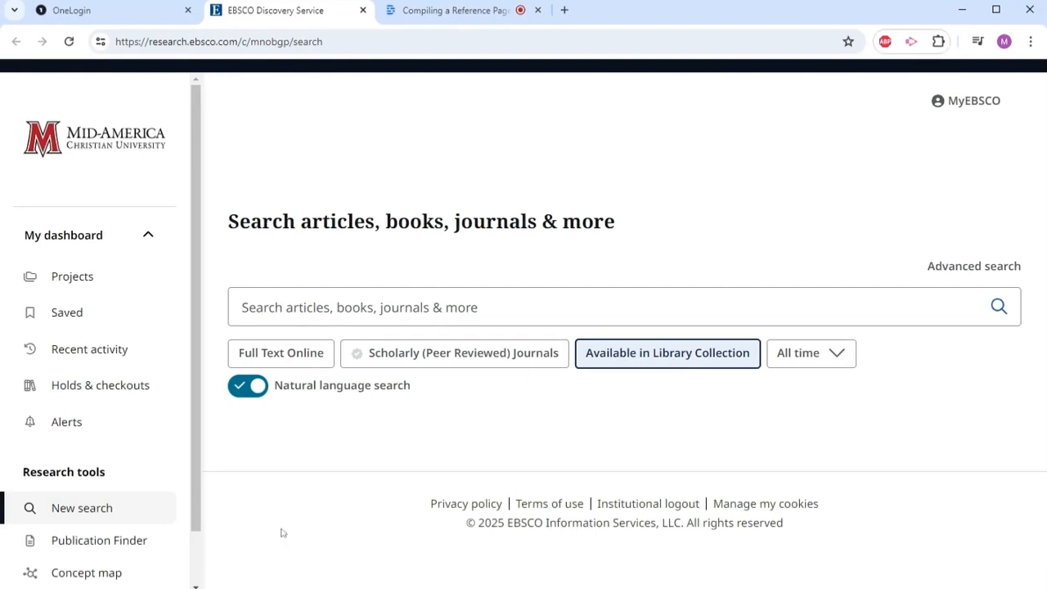
# Search the library for "cs lewis" and open the C. S. Lewis Research Starter article to read in full.
pyautogui.click(307, 308)
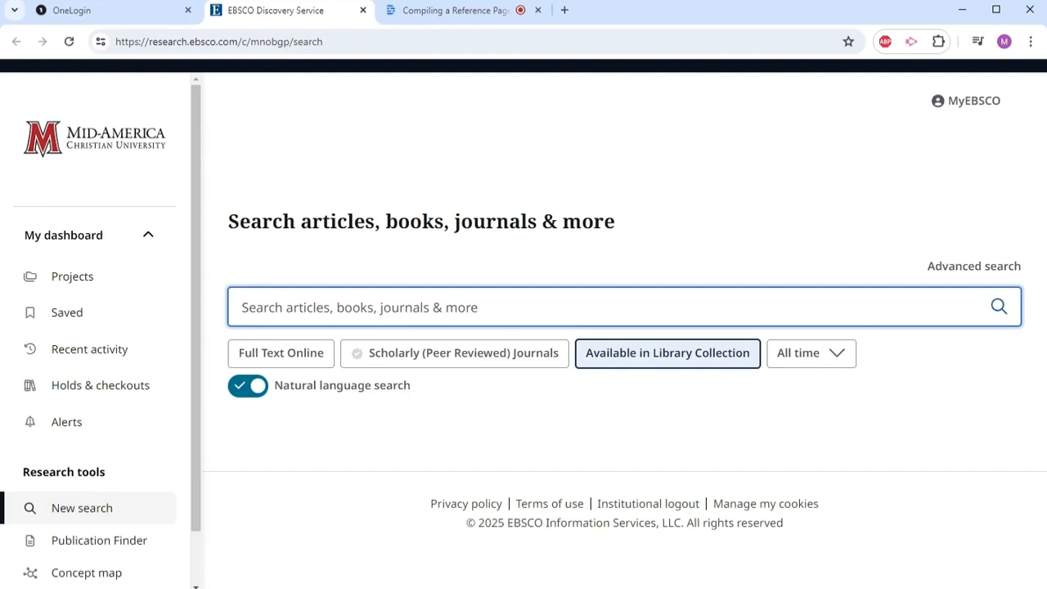
pyautogui.write('cs lewis')
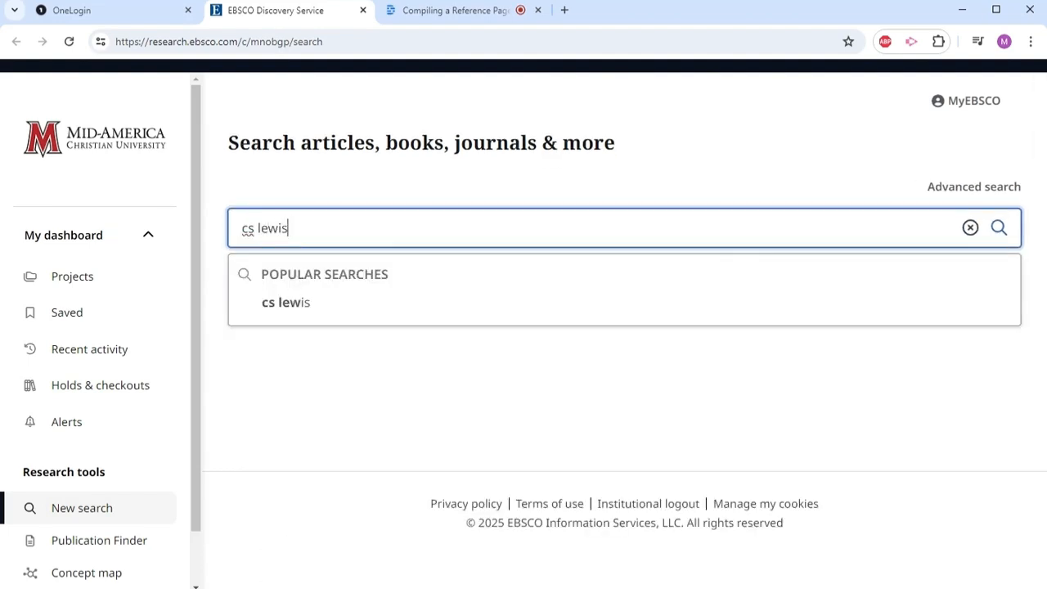
pyautogui.click(998, 228)
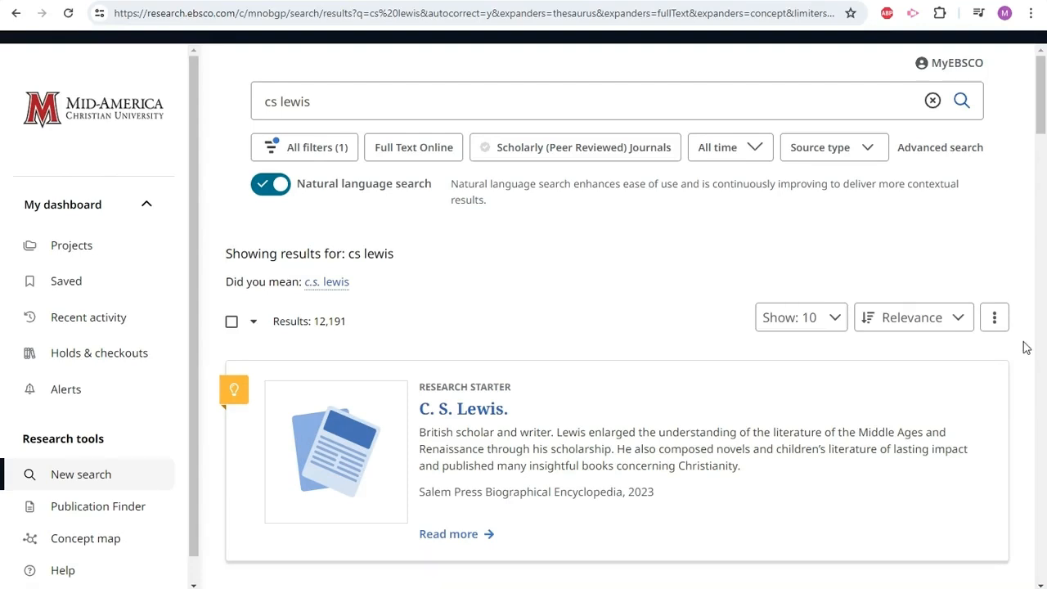
pyautogui.scroll(-1, 1026, 347)
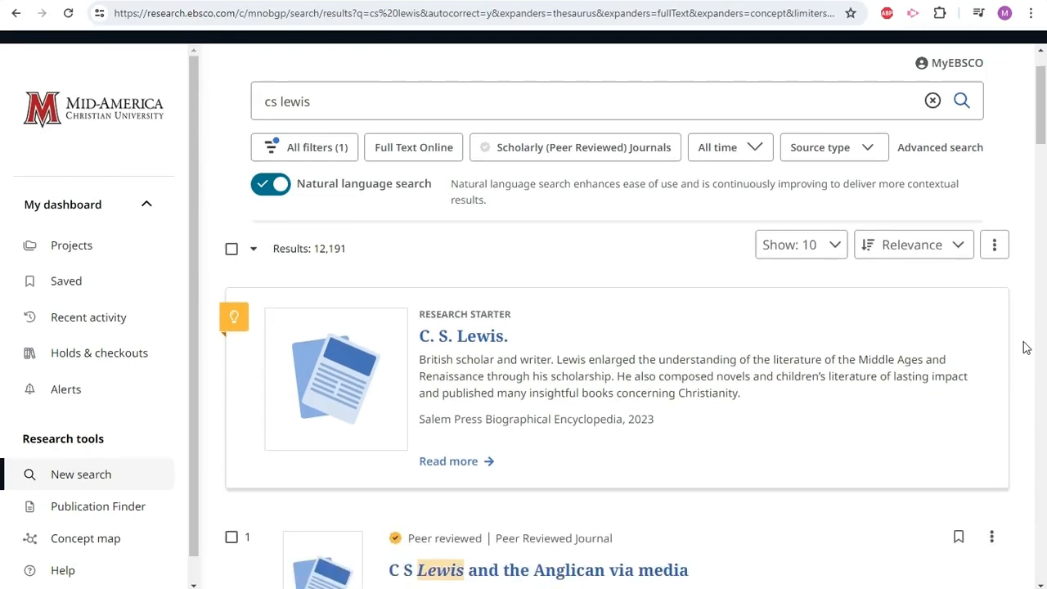
pyautogui.click(455, 462)
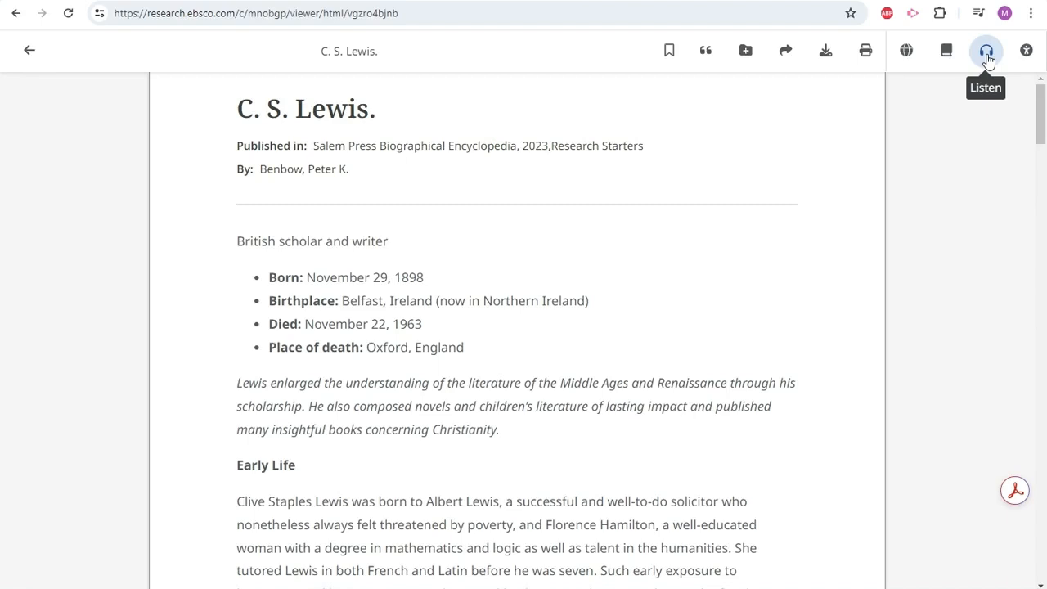
# Copy the article's citation in APA 7th Edition style and paste it below the last reference in the Word document.
pyautogui.click(706, 53)
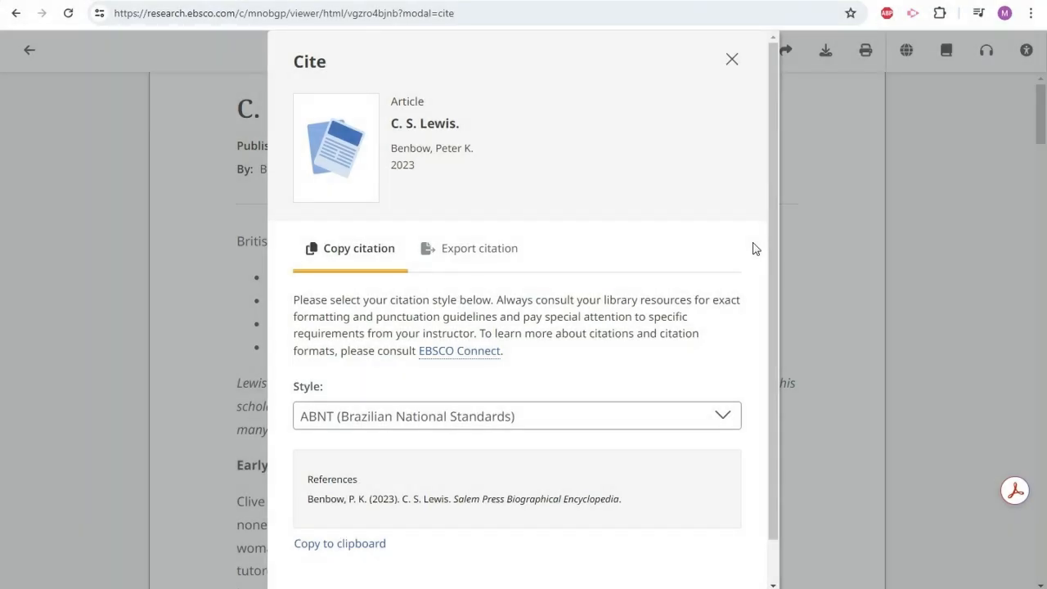
pyautogui.click(722, 413)
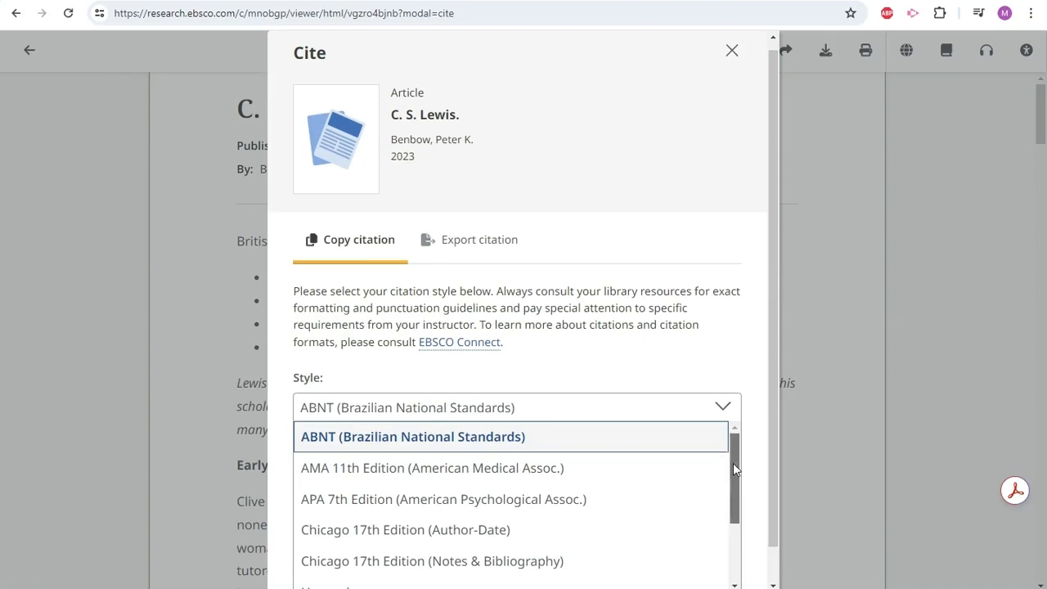
pyautogui.moveTo(733, 466); pyautogui.dragTo(712, 444)
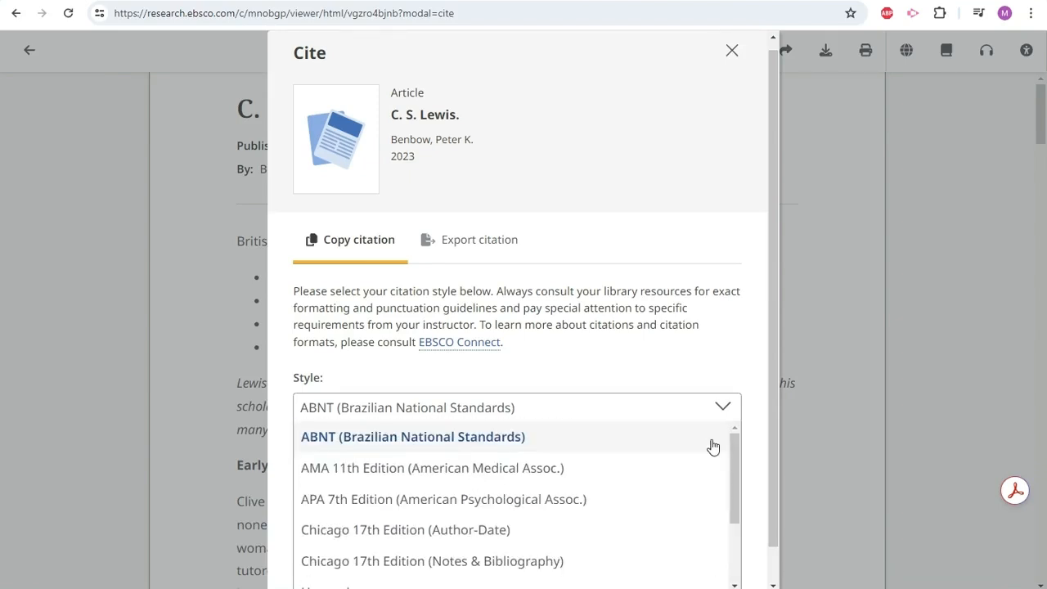
pyautogui.click(645, 497)
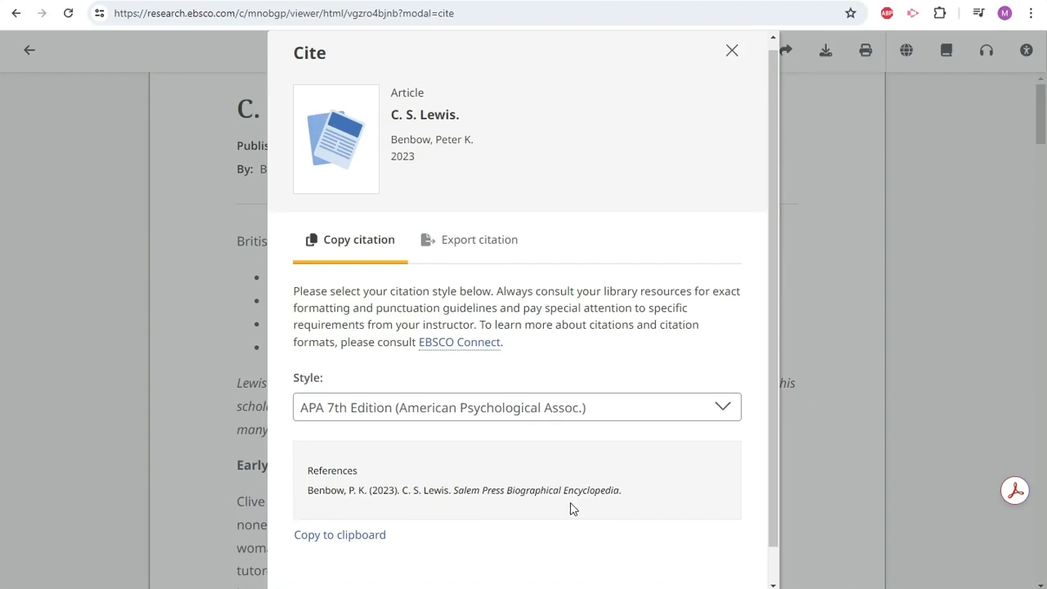
pyautogui.click(369, 541)
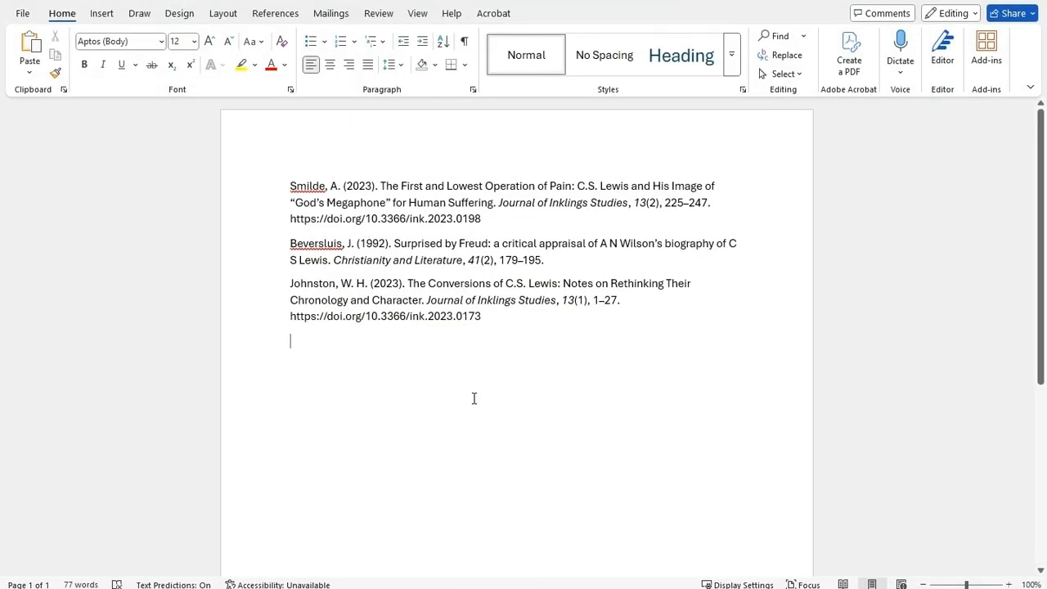
pyautogui.hotkey('ctrl', 'v')
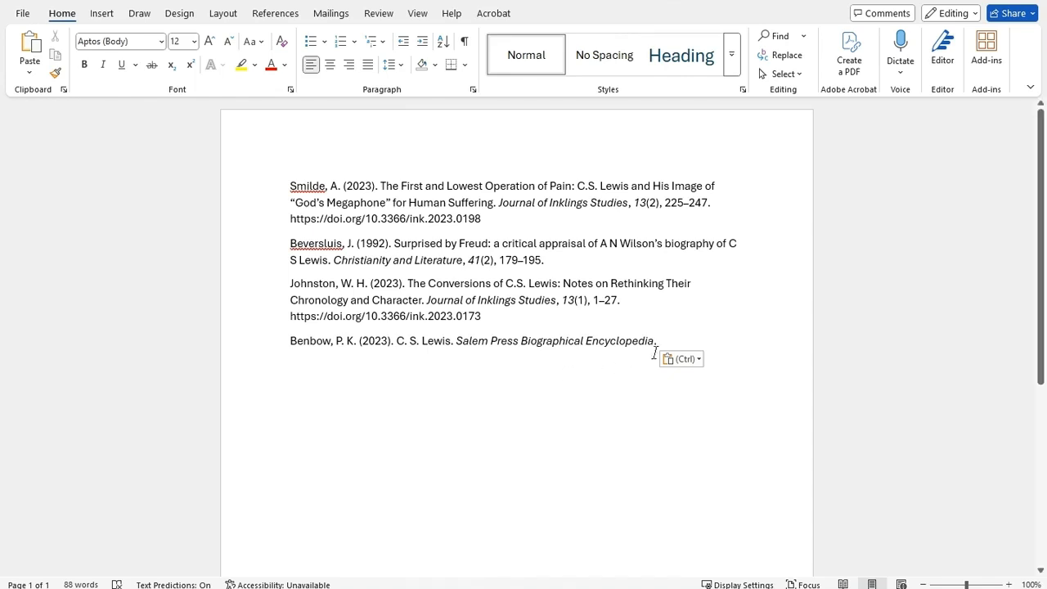
# Set the font of all four references to Times New Roman.
pyautogui.moveTo(673, 341); pyautogui.dragTo(290, 171)
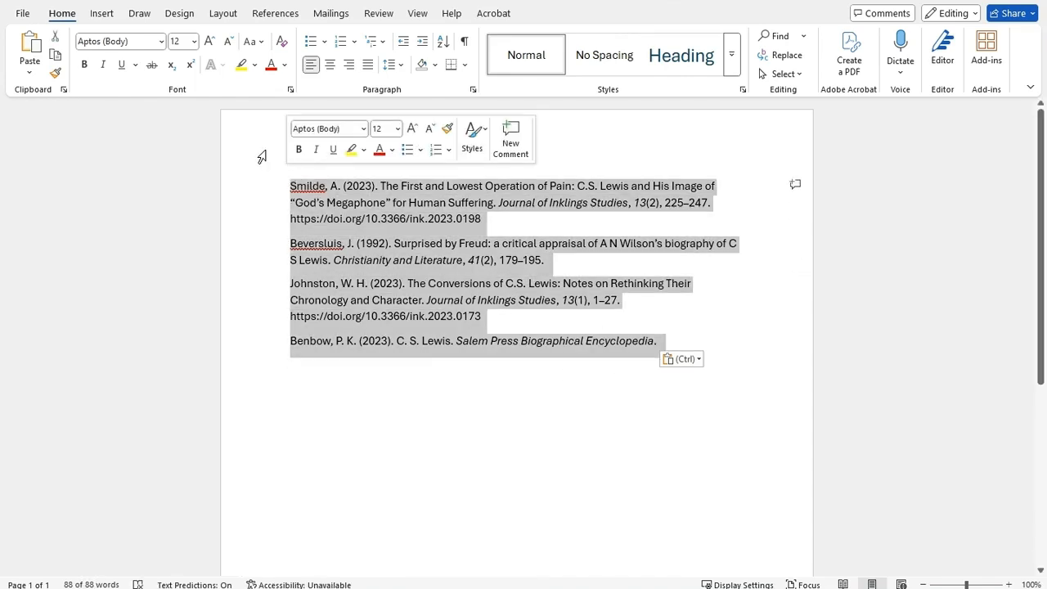
pyautogui.click(363, 129)
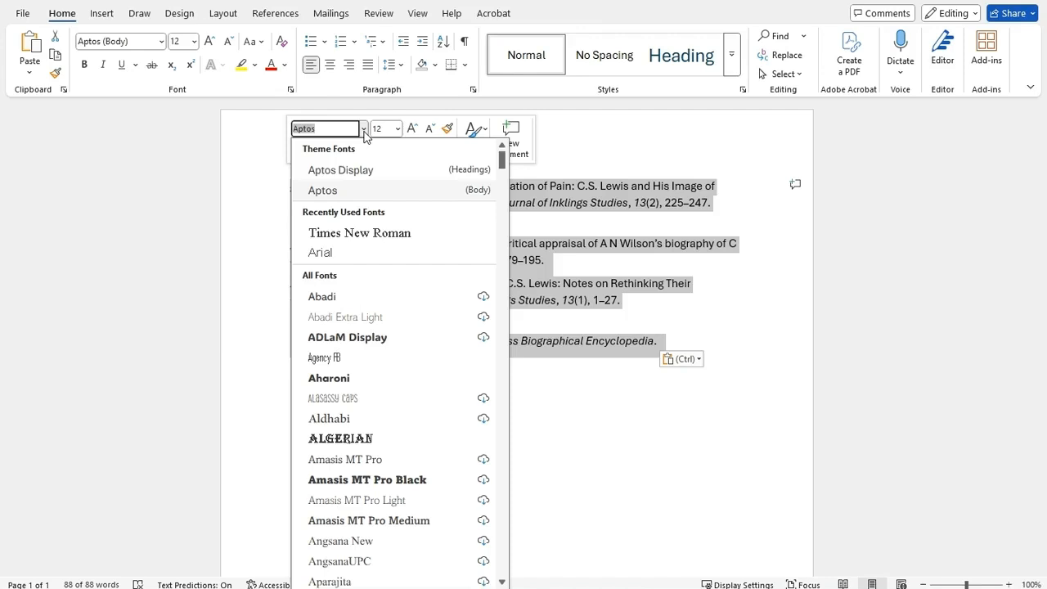
pyautogui.click(350, 233)
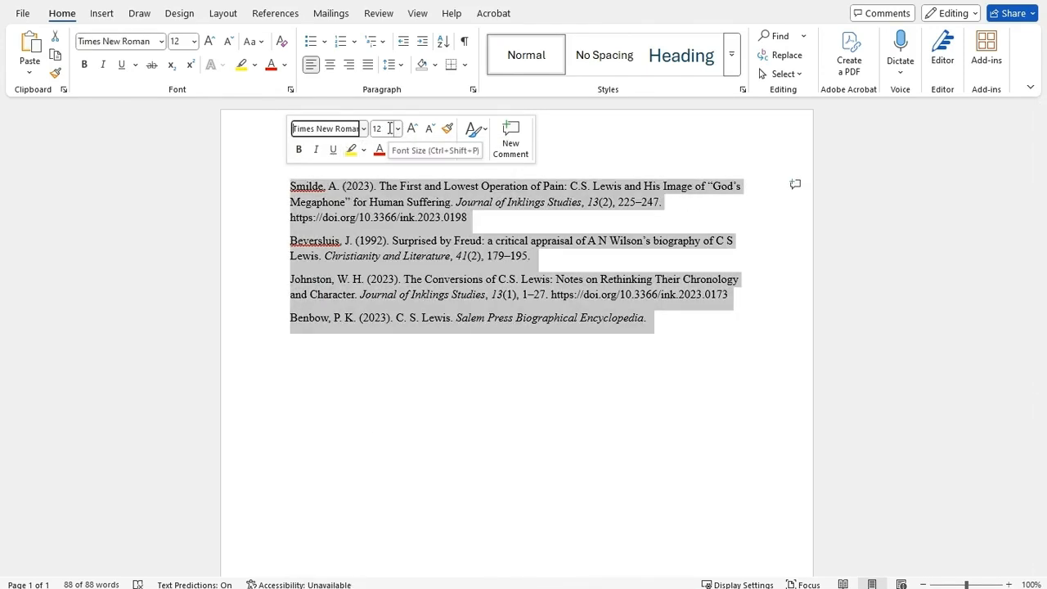
pyautogui.click(390, 379)
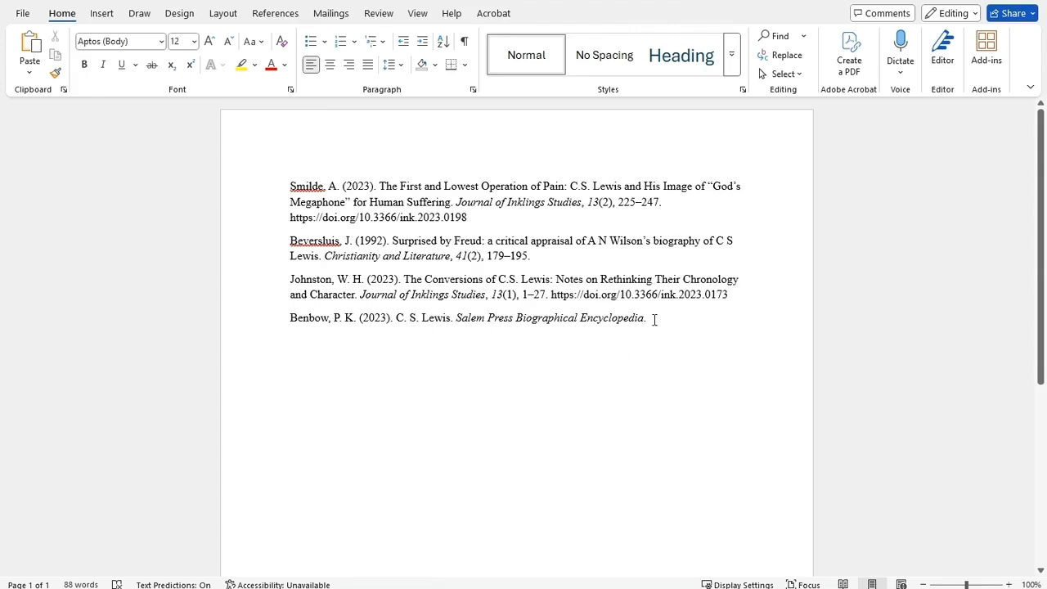
# Set all references to double line spacing with no added space between paragraphs of the same style.
pyautogui.moveTo(654, 320); pyautogui.dragTo(281, 194)
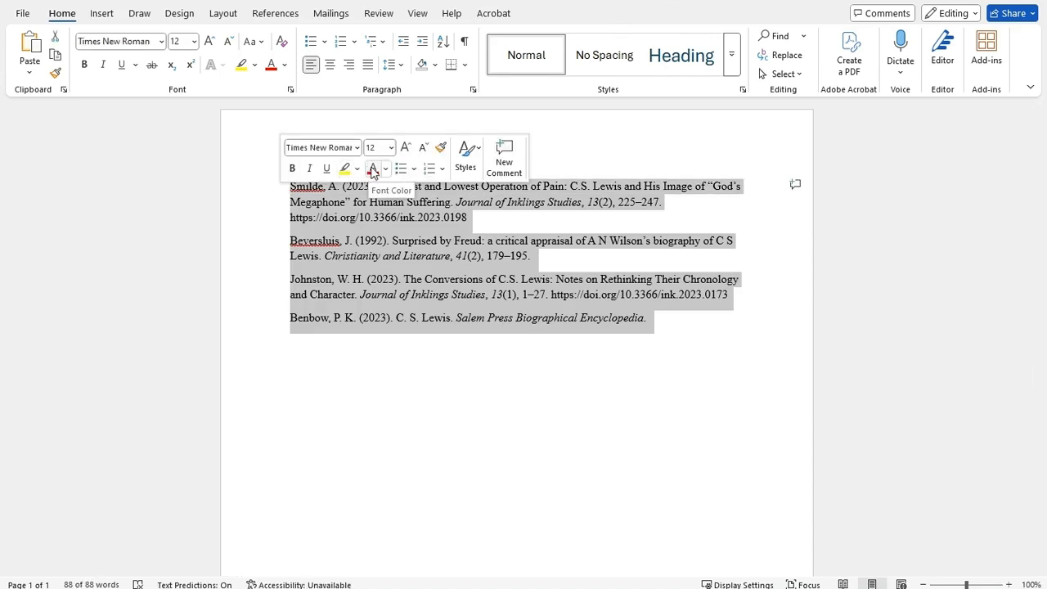
pyautogui.click(401, 65)
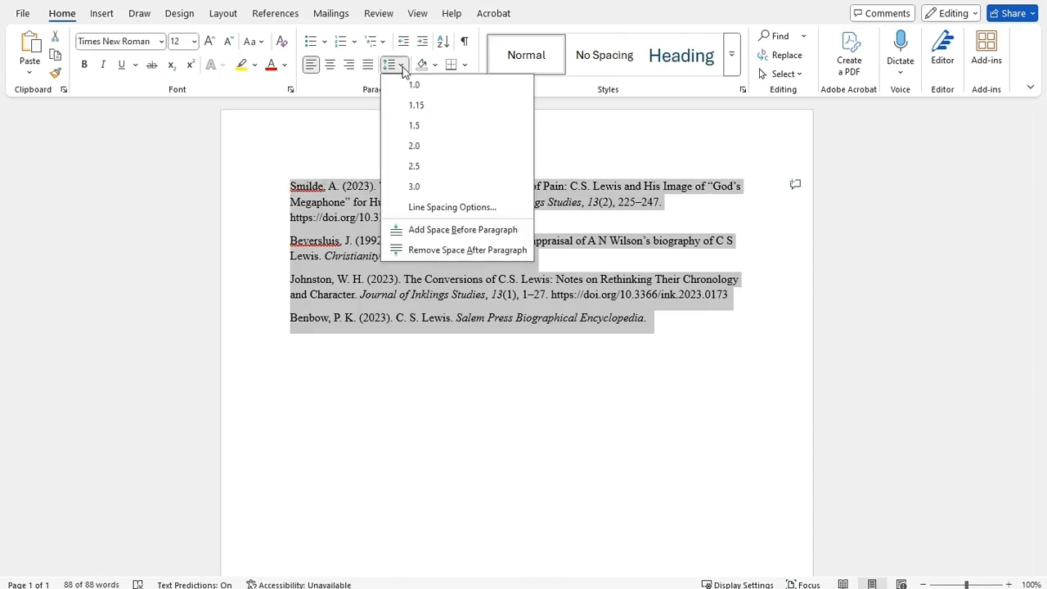
pyautogui.click(425, 209)
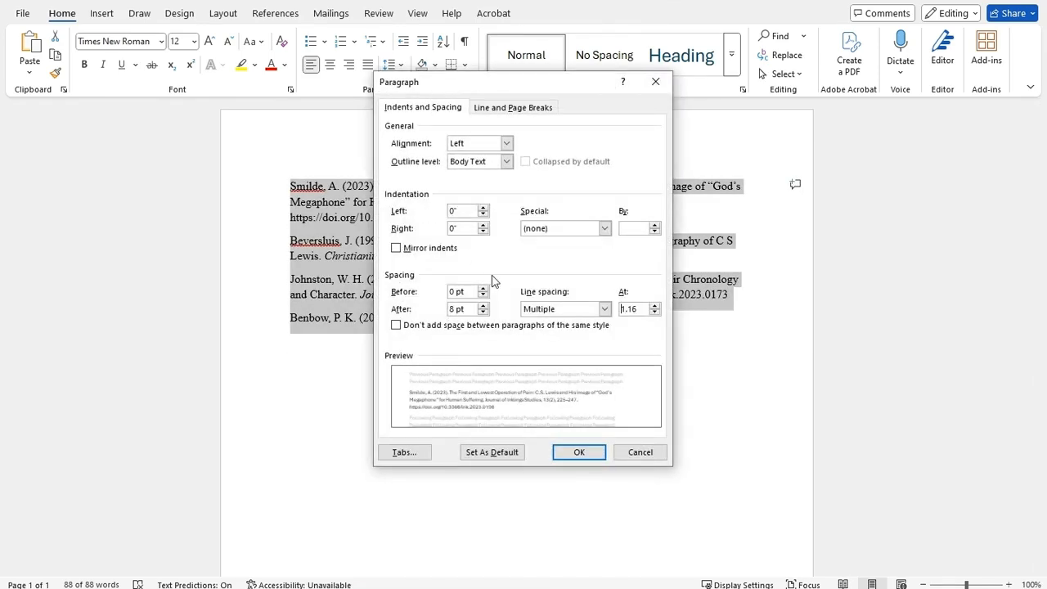
pyautogui.click(604, 309)
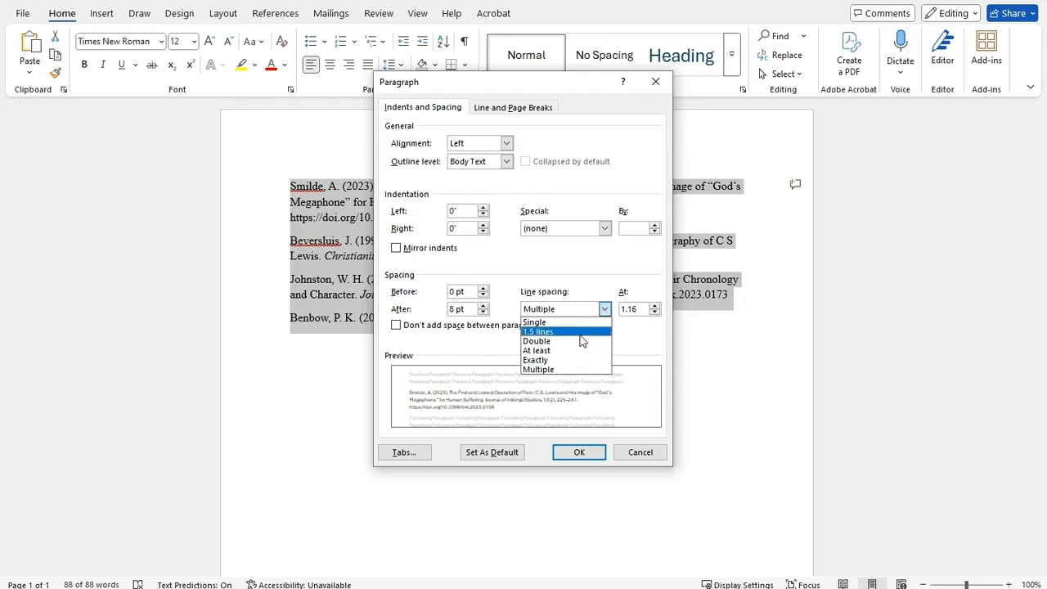
pyautogui.click(542, 340)
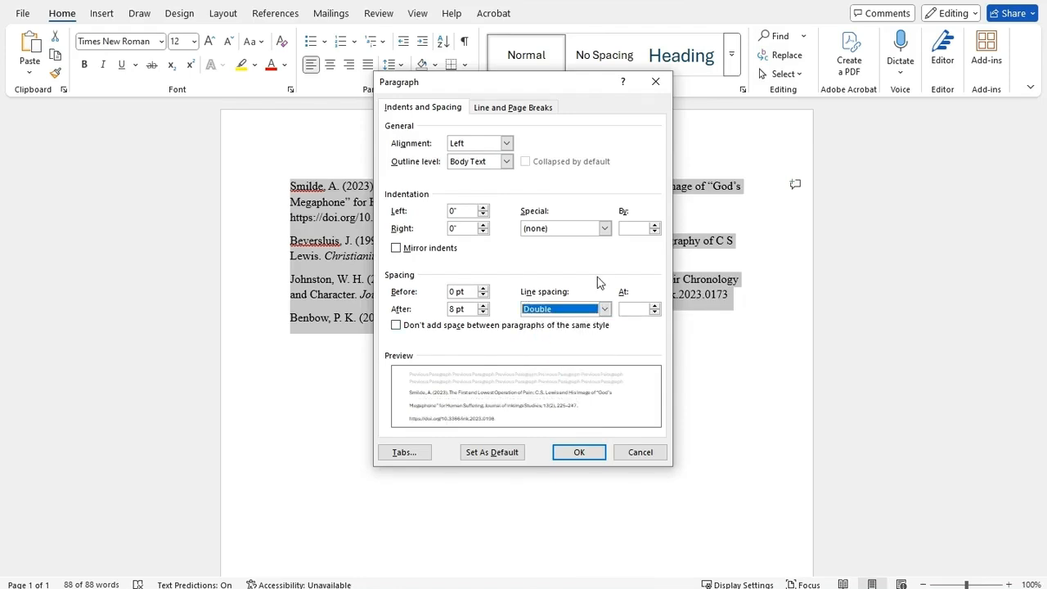
pyautogui.click(396, 325)
pyautogui.click(576, 451)
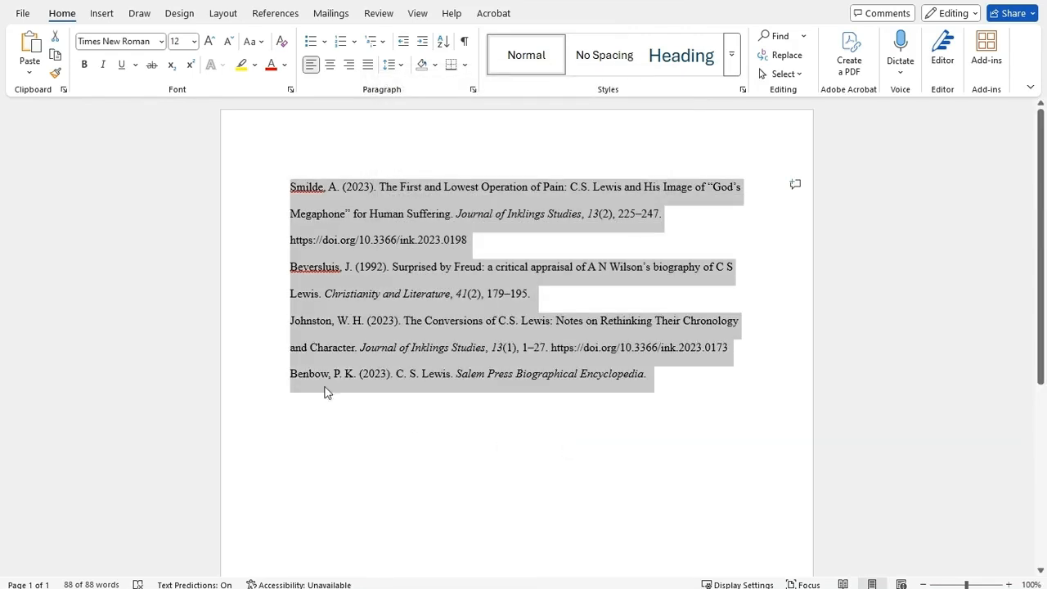
pyautogui.click(276, 319)
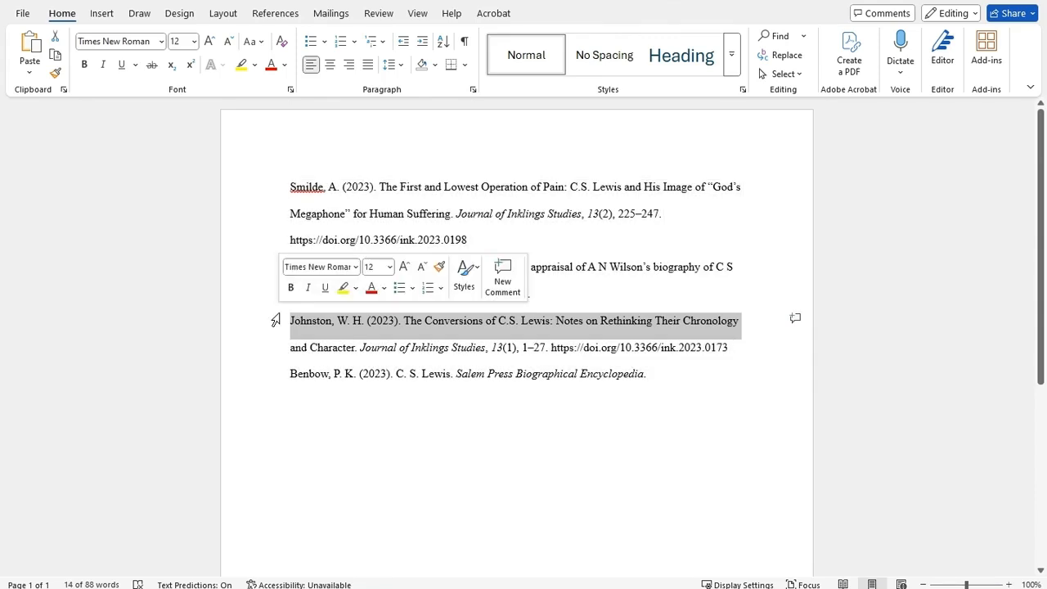
pyautogui.click(442, 151)
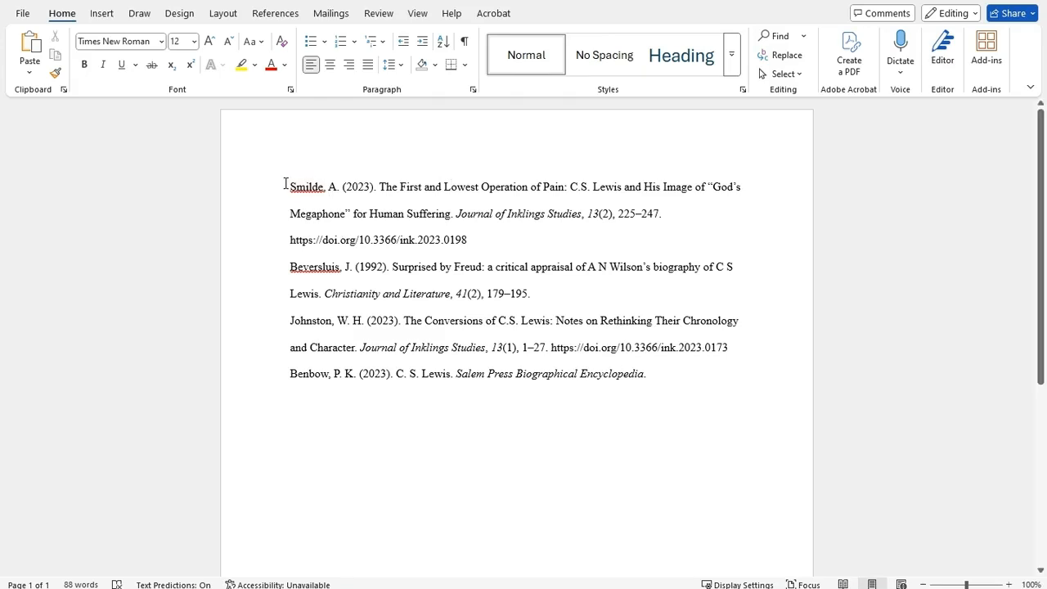
# Apply a 0.5-inch hanging indent to the first reference in the list.
pyautogui.moveTo(290, 187); pyautogui.dragTo(486, 237)
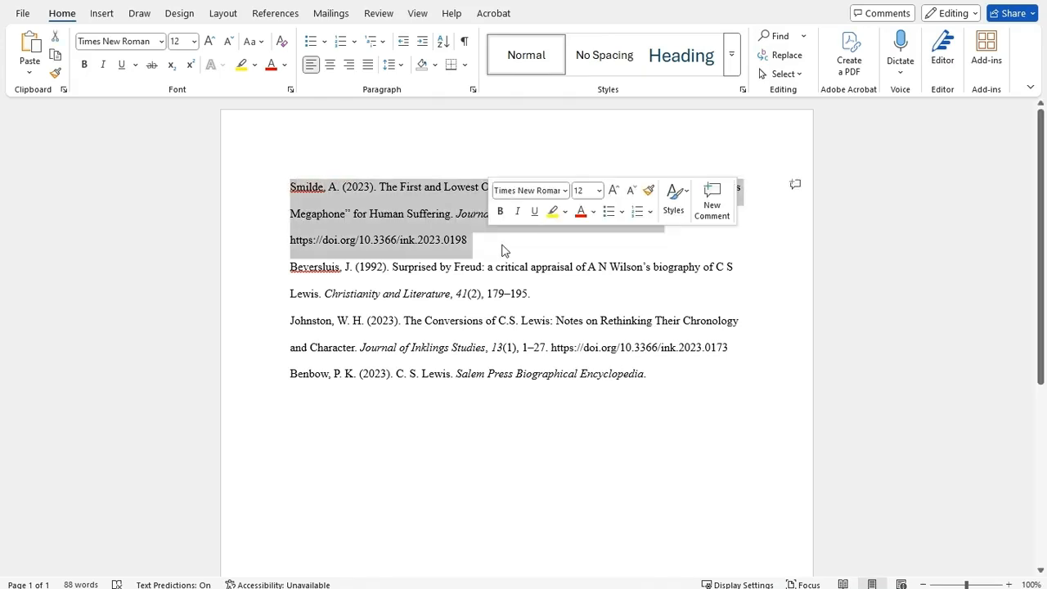
pyautogui.click(505, 245)
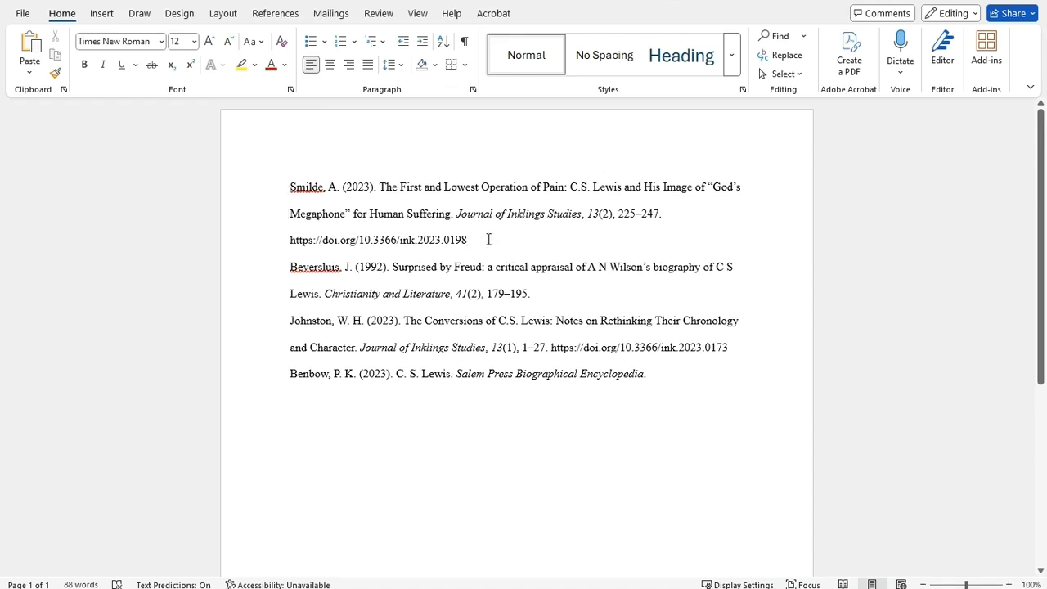
pyautogui.moveTo(458, 237); pyautogui.dragTo(281, 197)
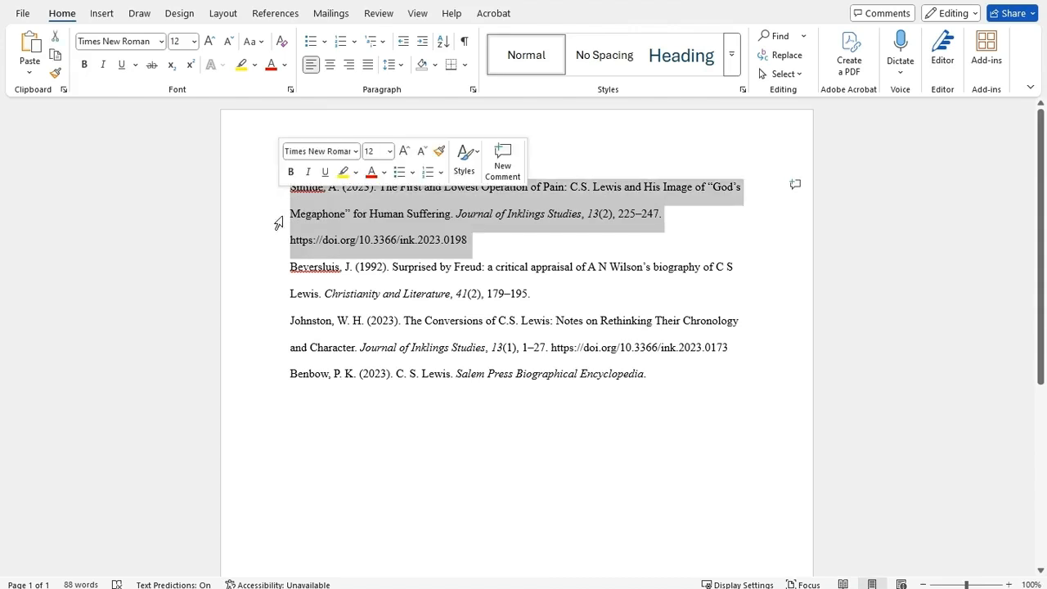
pyautogui.click(401, 67)
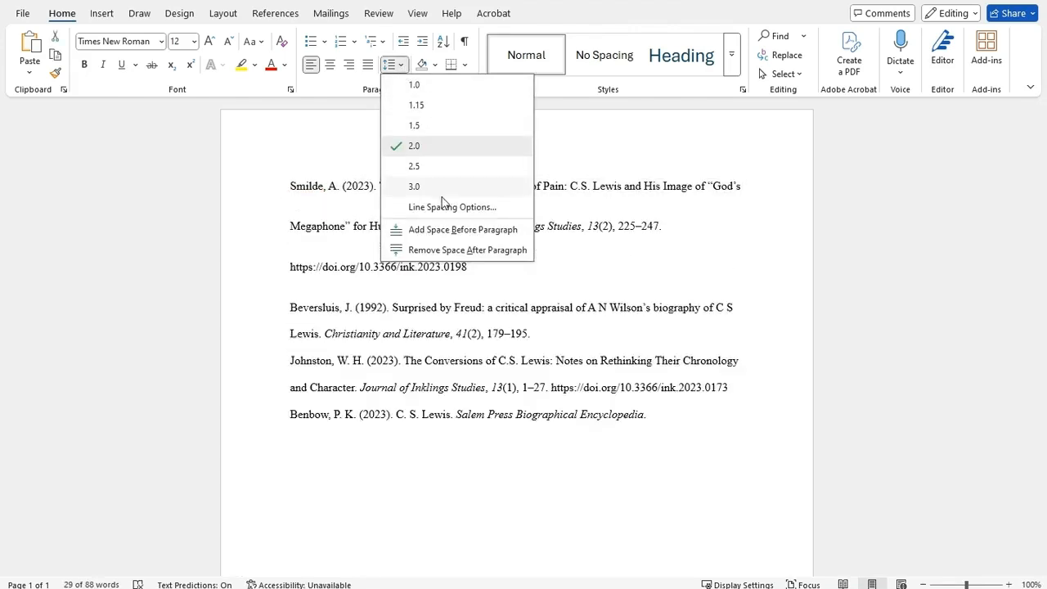
pyautogui.click(442, 207)
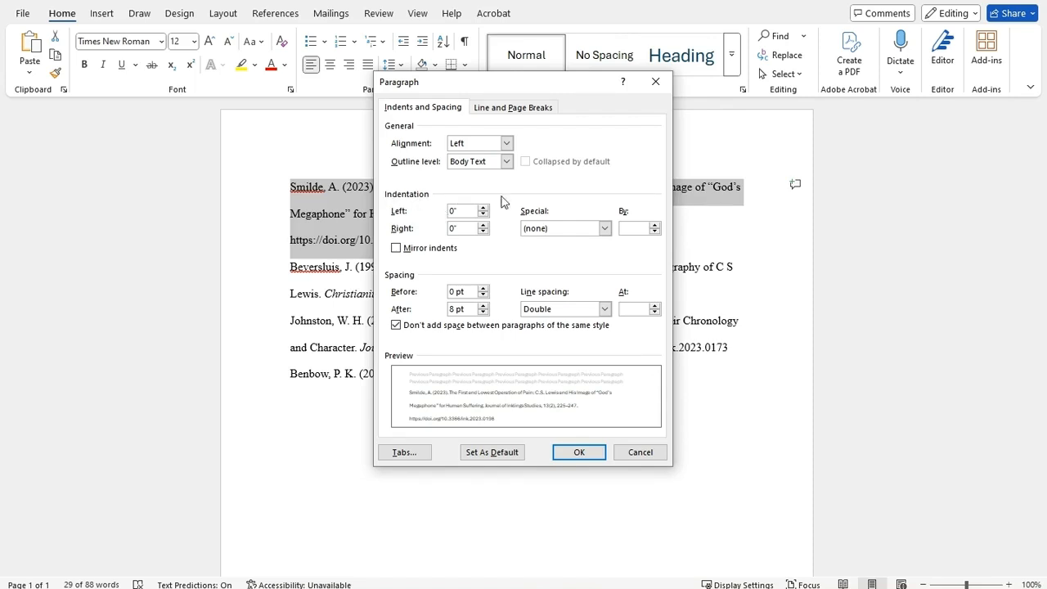
pyautogui.click(604, 229)
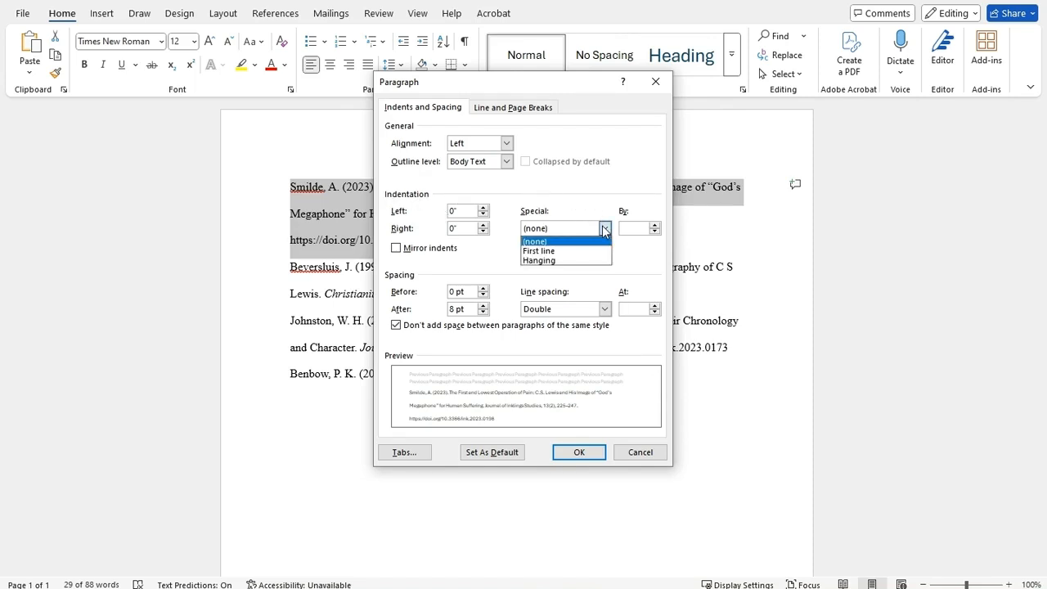
pyautogui.click(556, 260)
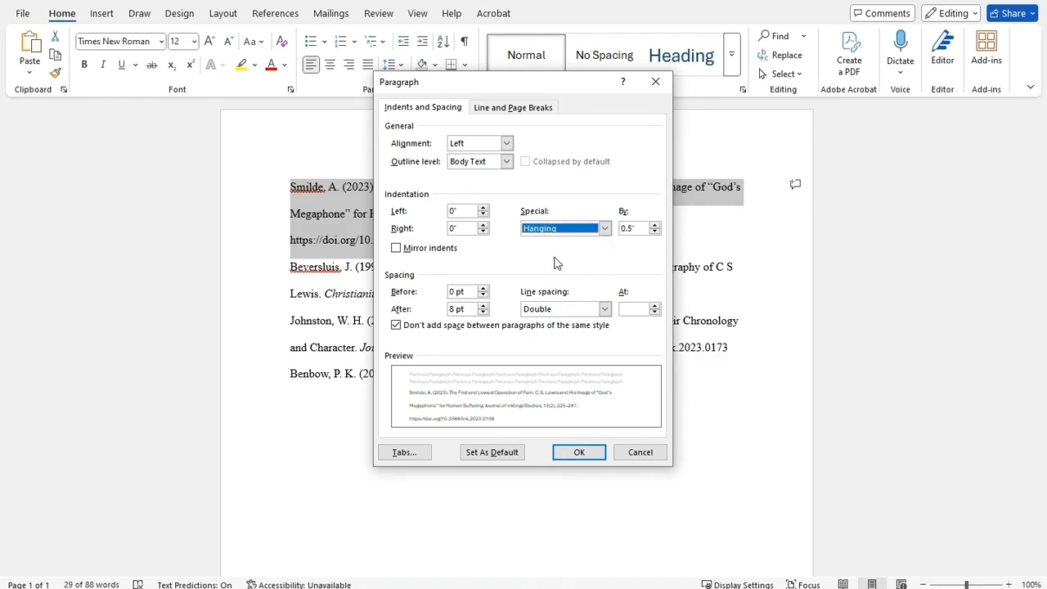
pyautogui.click(577, 452)
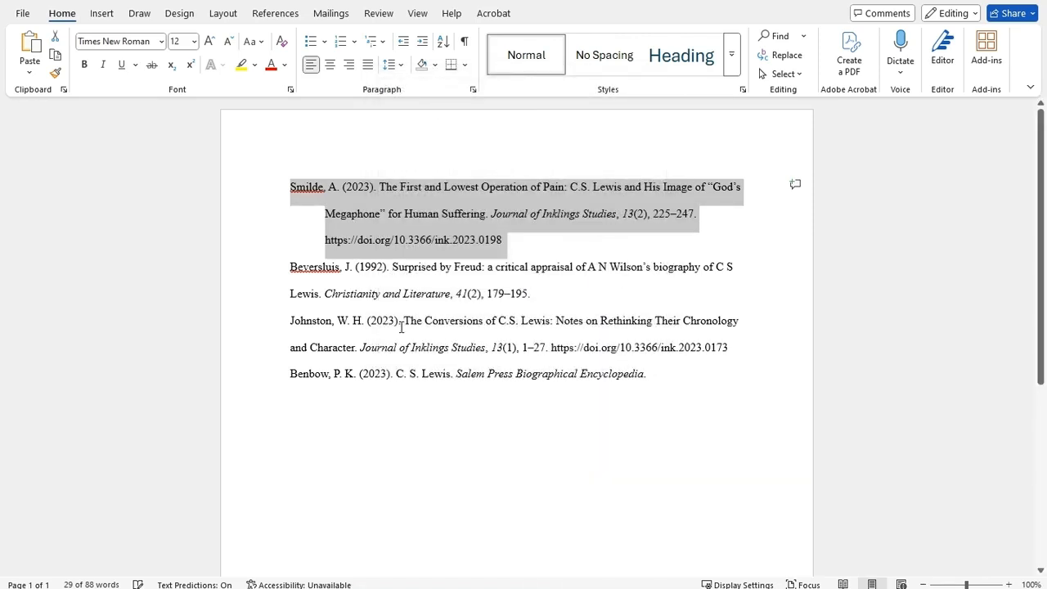
pyautogui.click(297, 238)
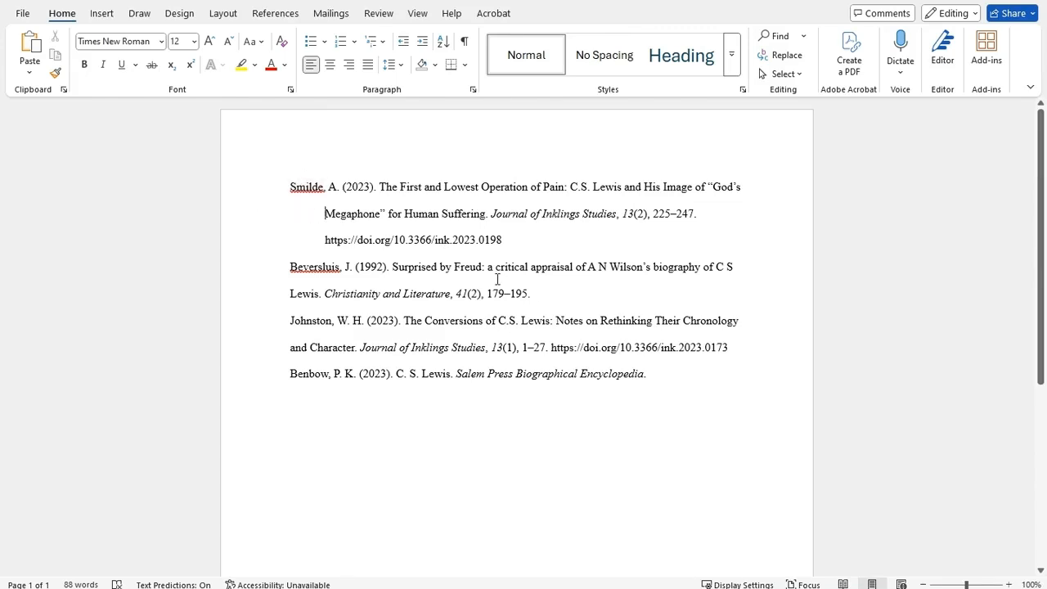
# Apply a 0.5-inch hanging indent to the second reference in the list.
pyautogui.moveTo(520, 292); pyautogui.dragTo(290, 274)
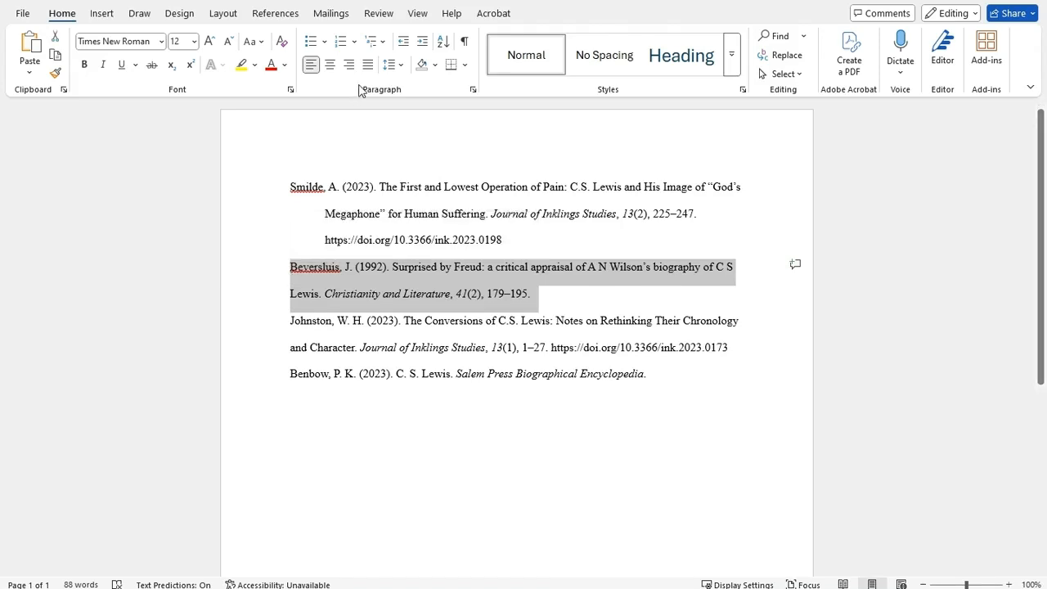
pyautogui.click(391, 64)
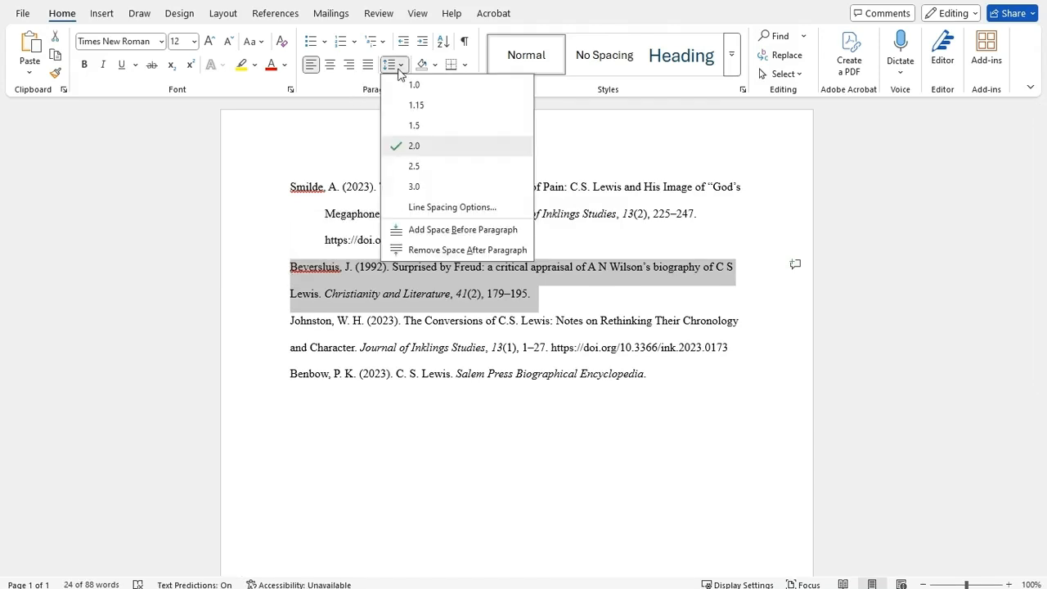
pyautogui.click(442, 208)
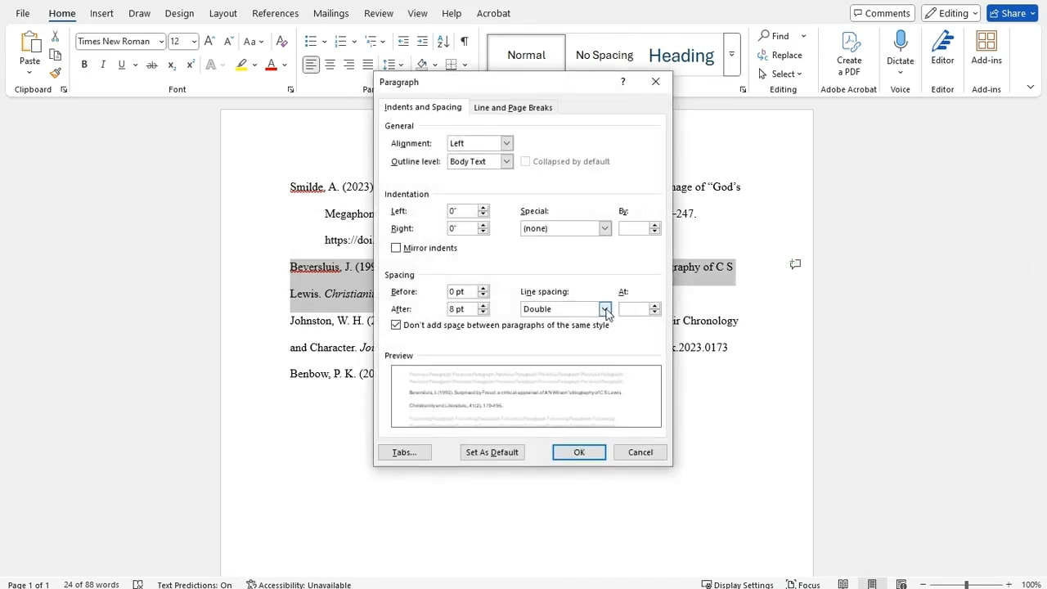
pyautogui.click(604, 228)
pyautogui.click(576, 260)
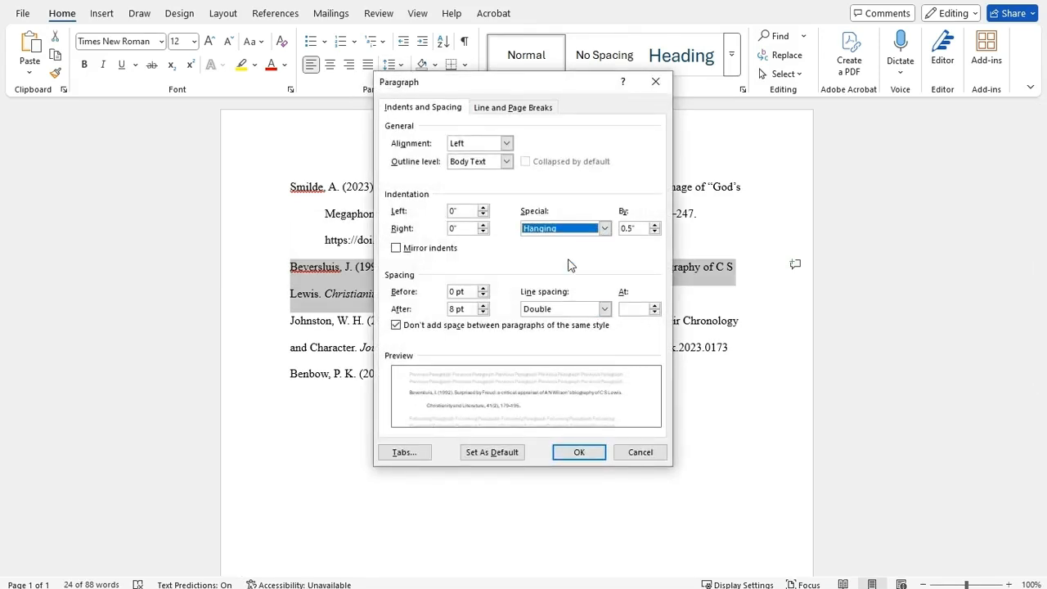
pyautogui.click(590, 451)
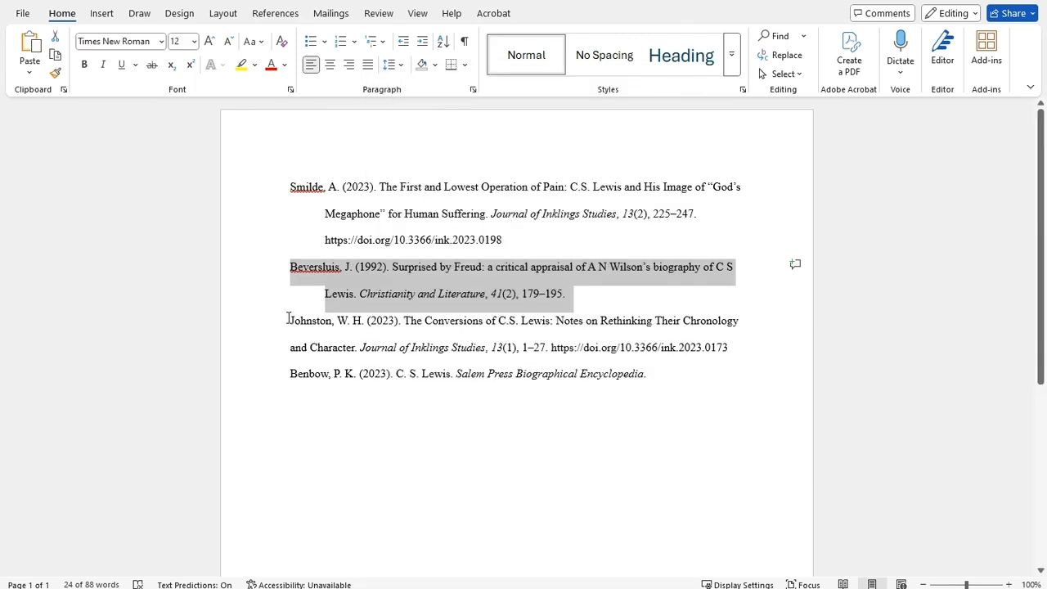
# Give the third reference, "The Conversions of C.S. Lewis", a hanging indent.
pyautogui.moveTo(290, 321); pyautogui.dragTo(735, 353)
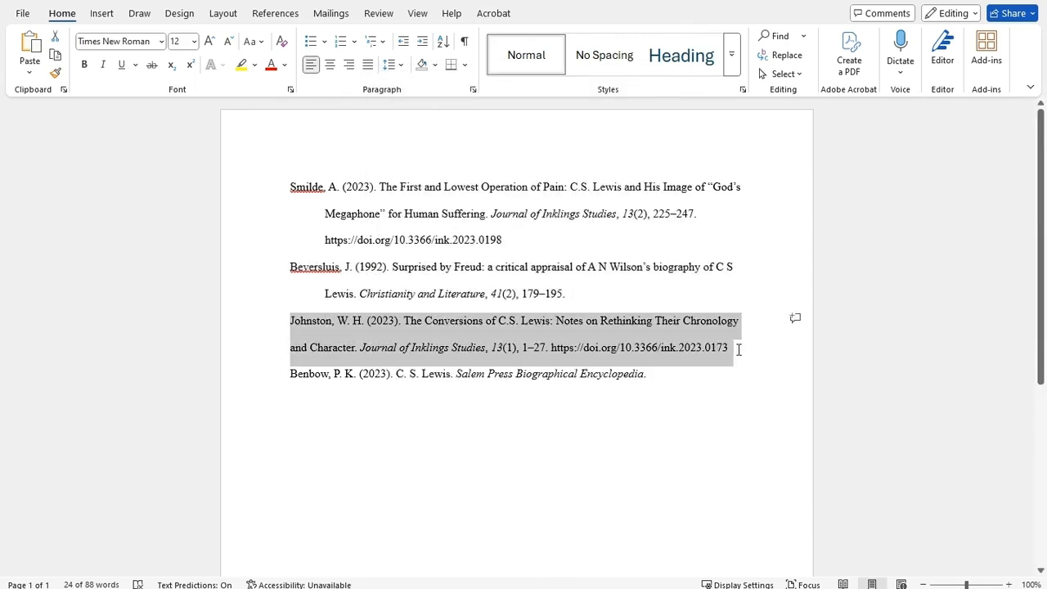
pyautogui.click(397, 67)
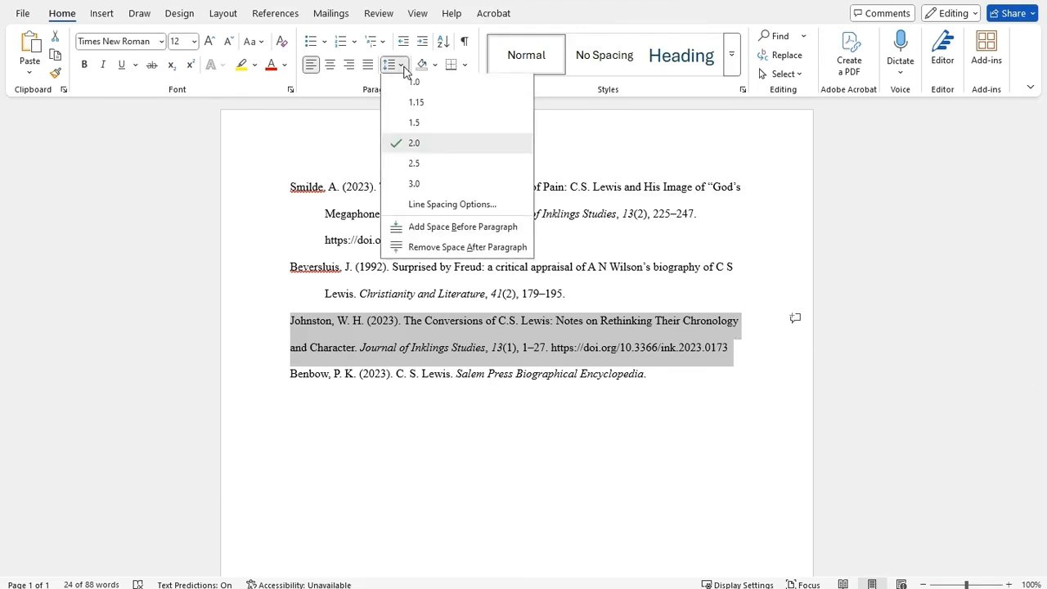
pyautogui.click(432, 207)
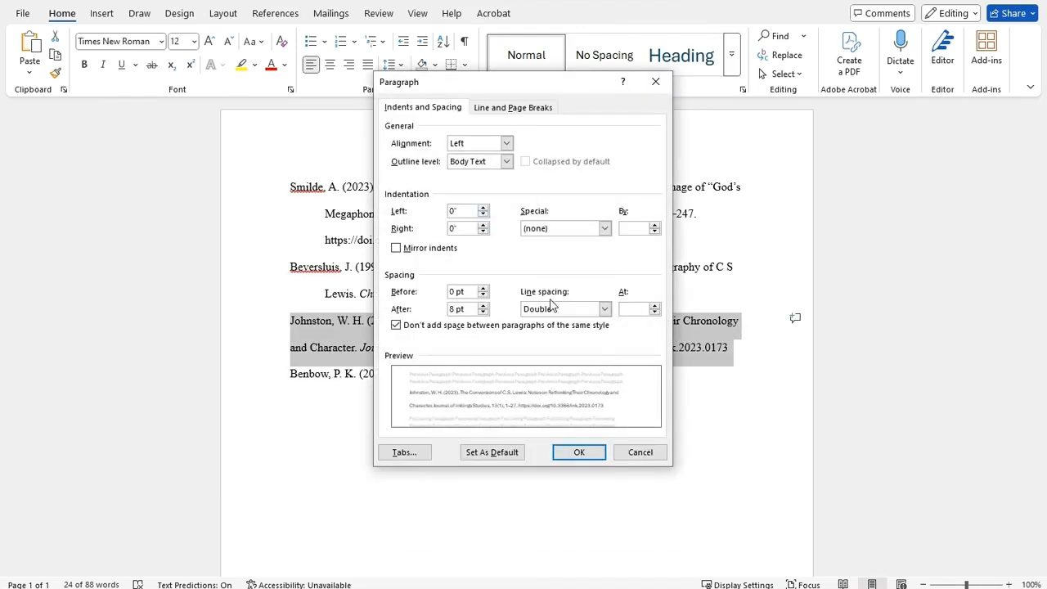
pyautogui.click(604, 228)
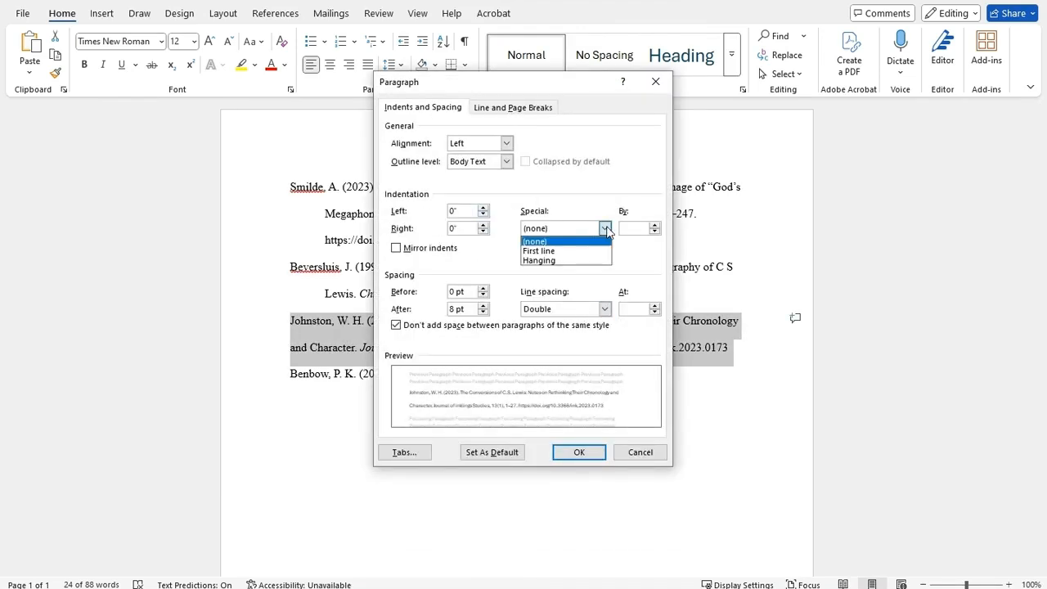
pyautogui.click(579, 260)
pyautogui.click(582, 455)
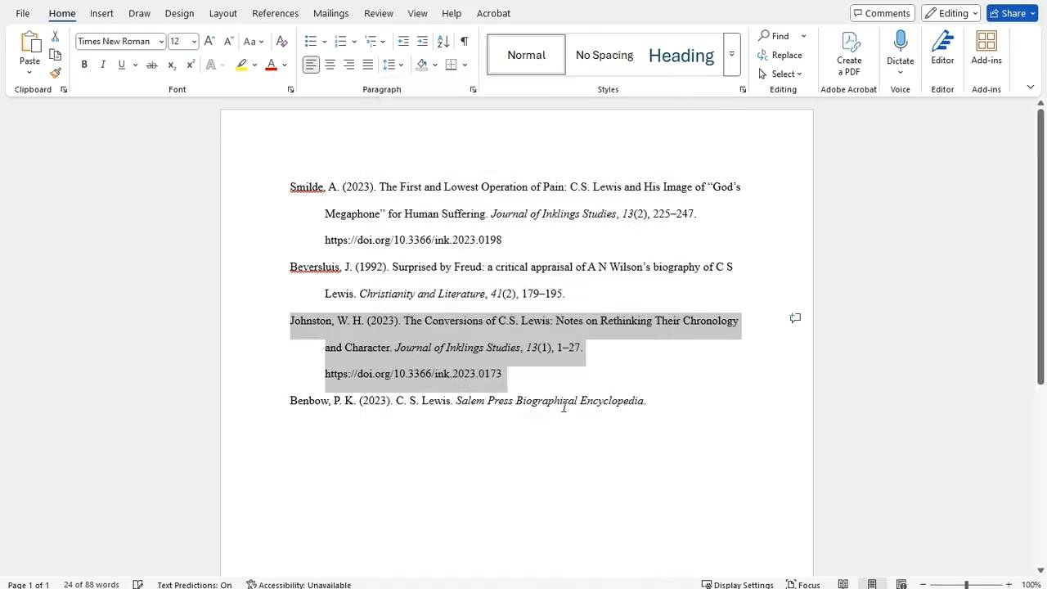
pyautogui.click(579, 382)
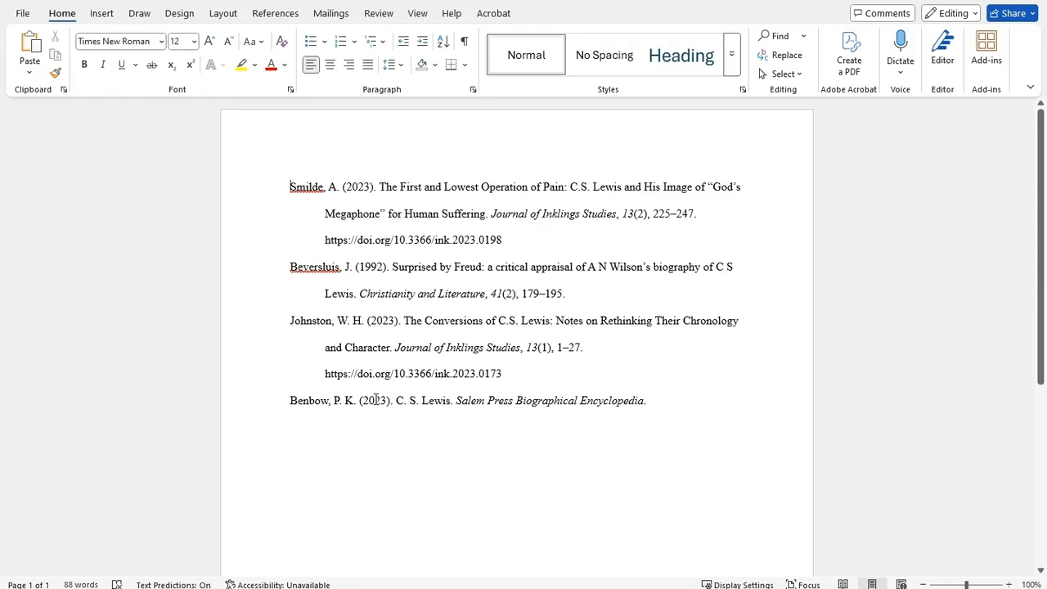
# Move the last reference, the Salem Press Biographical Encyclopedia entry, to the beginning of the list by copying it and deleting the original.
pyautogui.moveTo(652, 402); pyautogui.dragTo(278, 400)
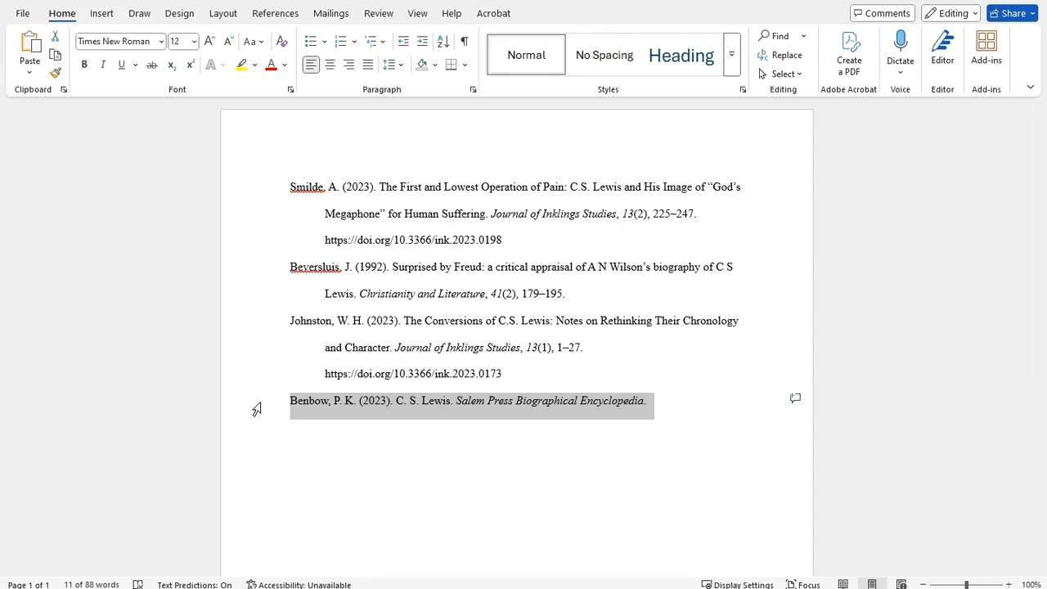
pyautogui.rightClick(340, 400)
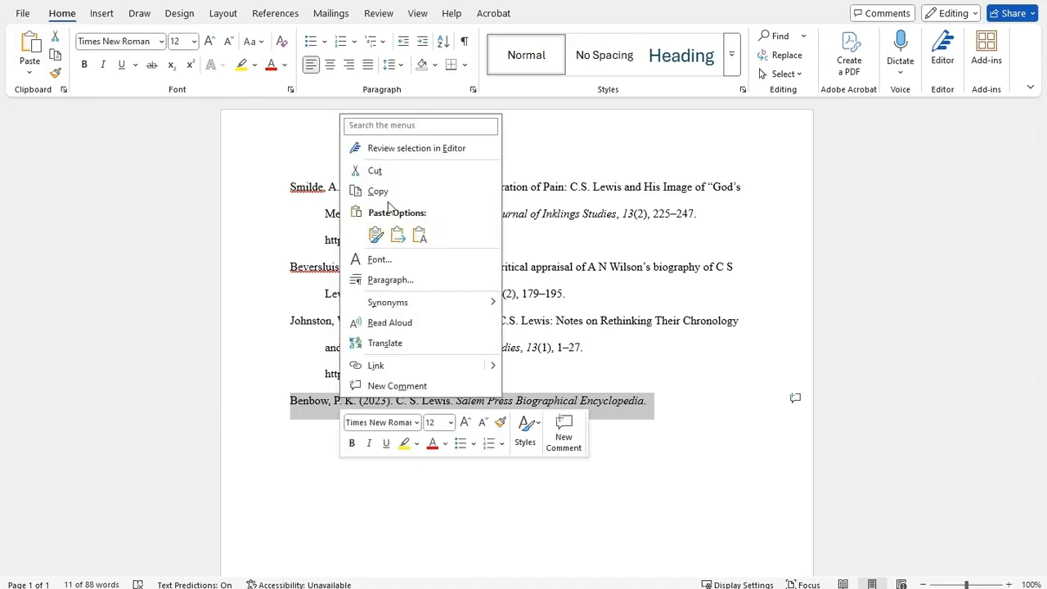
pyautogui.click(380, 192)
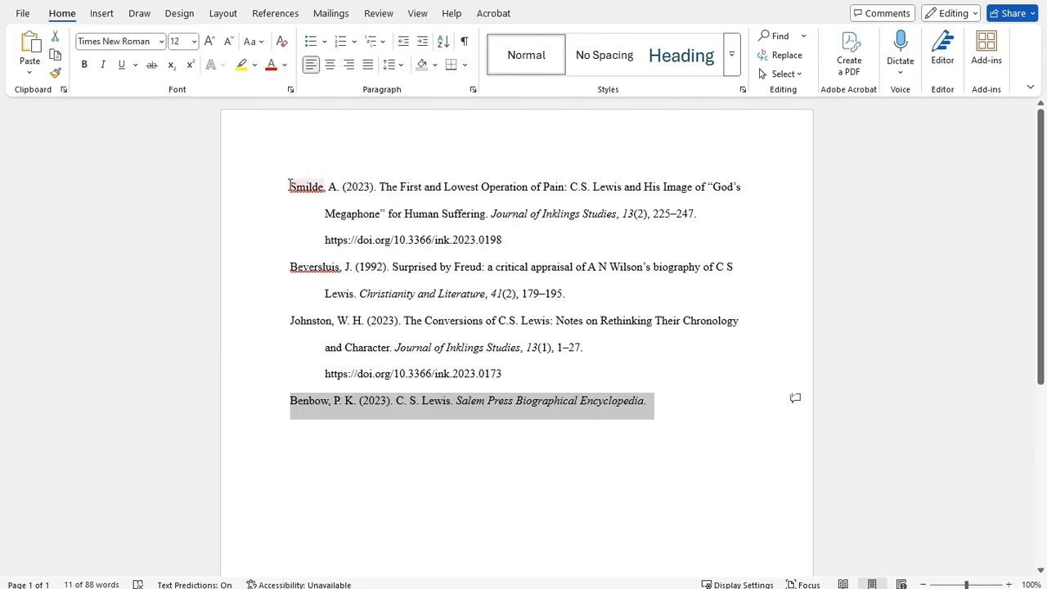
pyautogui.click(289, 186)
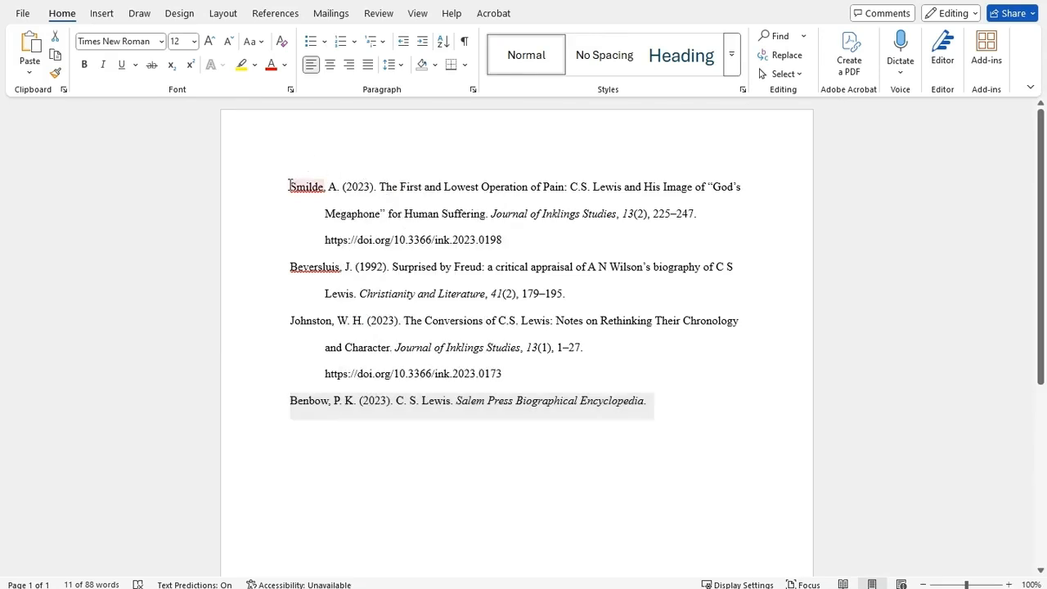
pyautogui.press('Return')
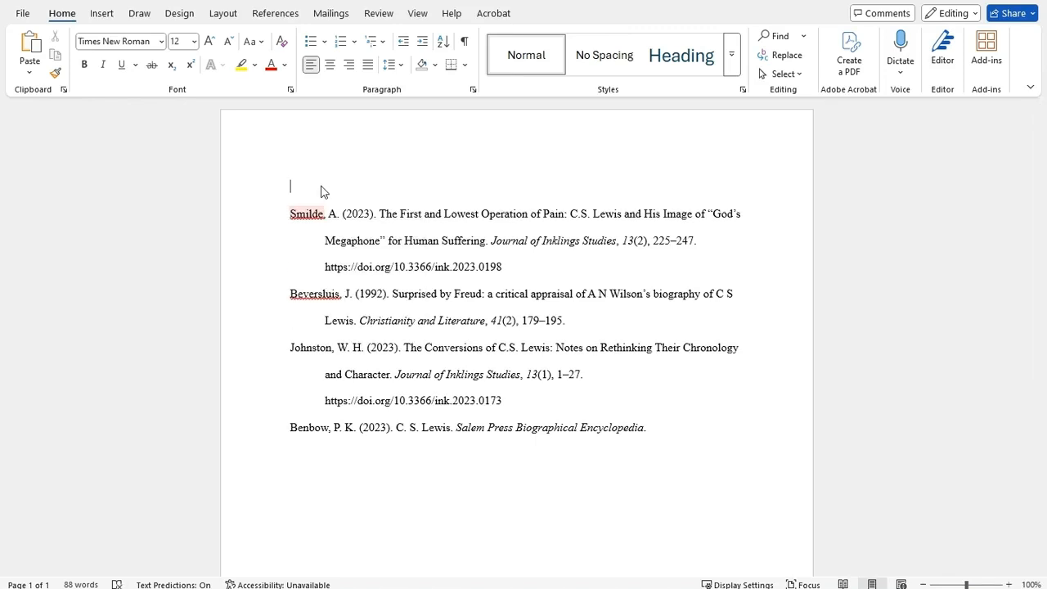
pyautogui.hotkey('ctrl', 'v')
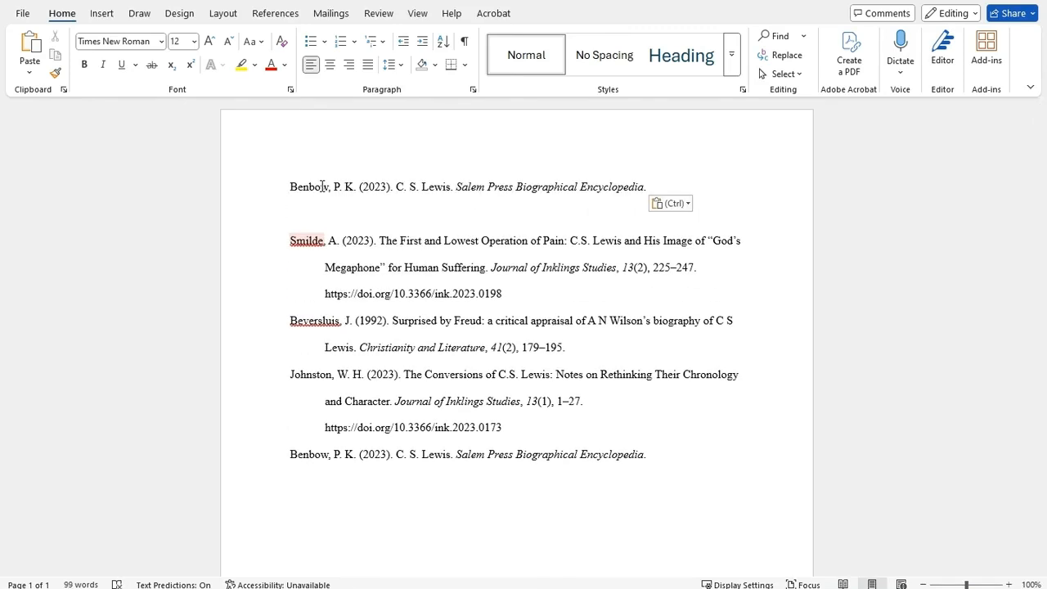
pyautogui.press('BackSpace')
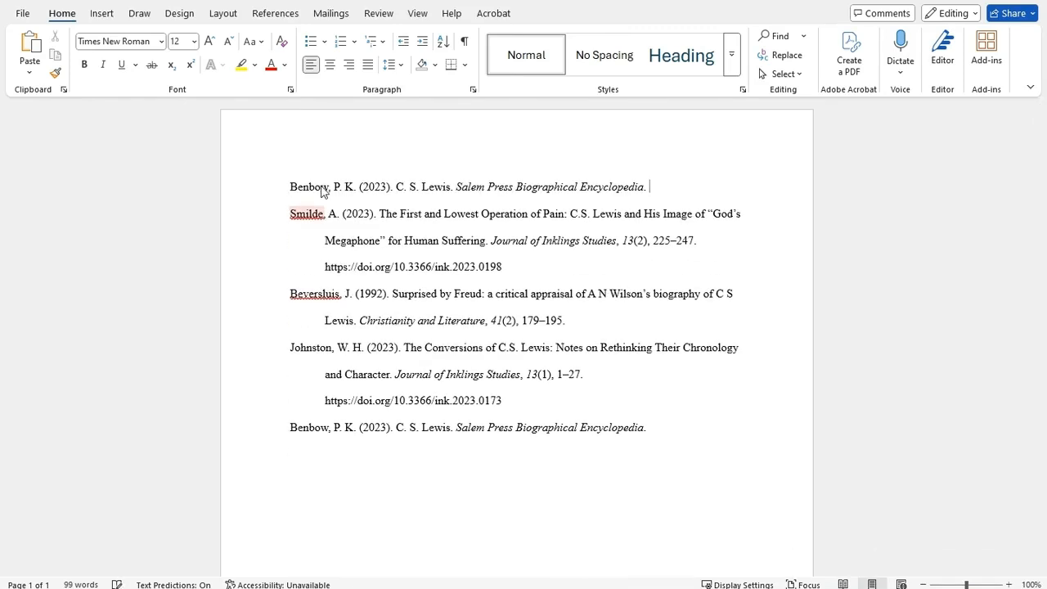
pyautogui.moveTo(664, 430); pyautogui.dragTo(271, 428)
pyautogui.press('BackSpace')
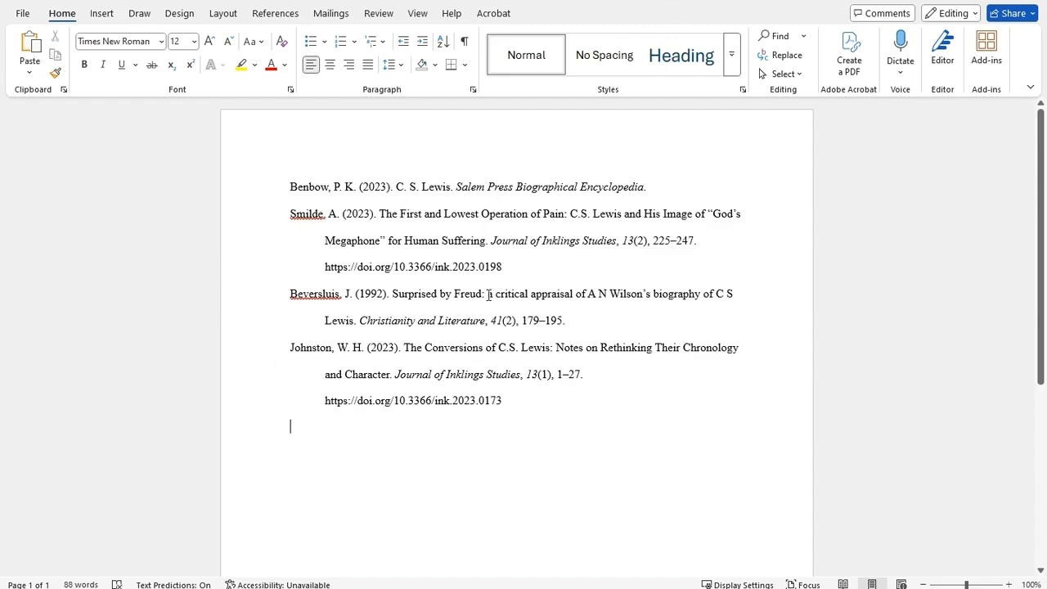
# Move the reference "The First and Lowest Operation of Pain" to the end of the list, after the last reference.
pyautogui.moveTo(520, 266); pyautogui.dragTo(272, 228)
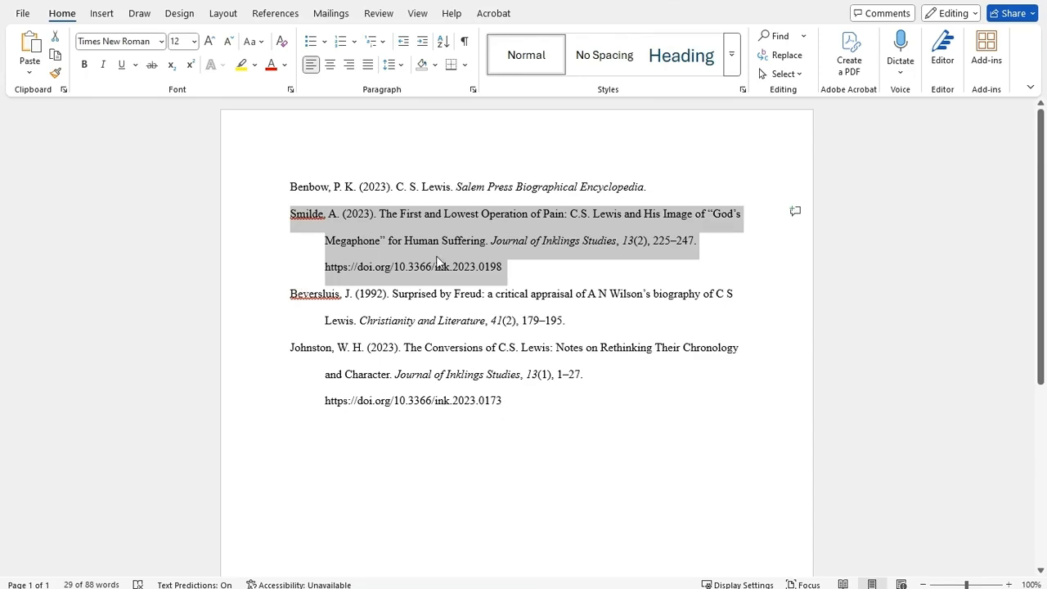
pyautogui.press('Delete')
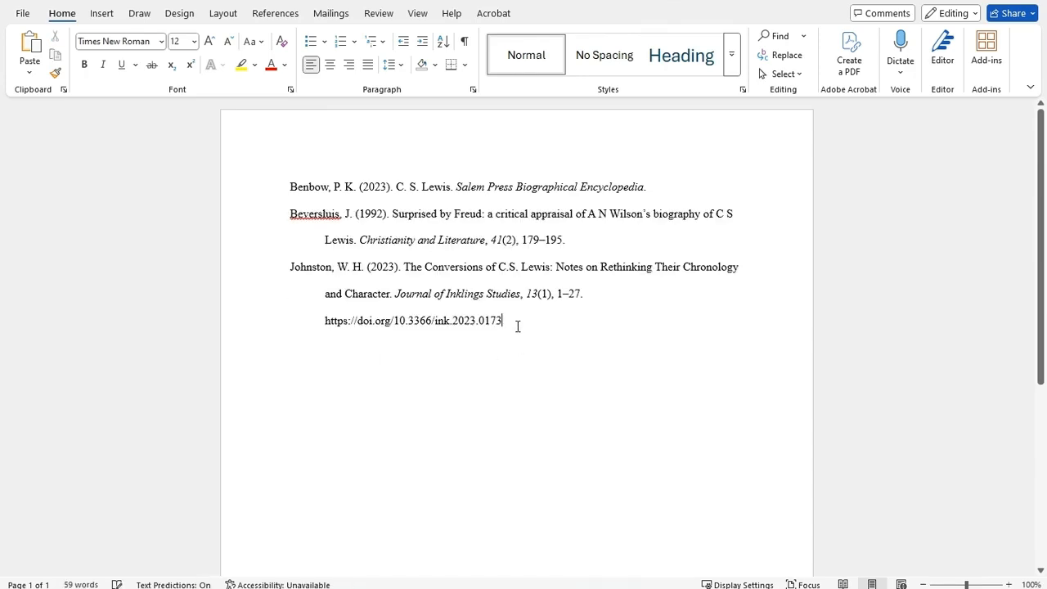
pyautogui.press('Return')
pyautogui.hotkey('ctrl', 'v')
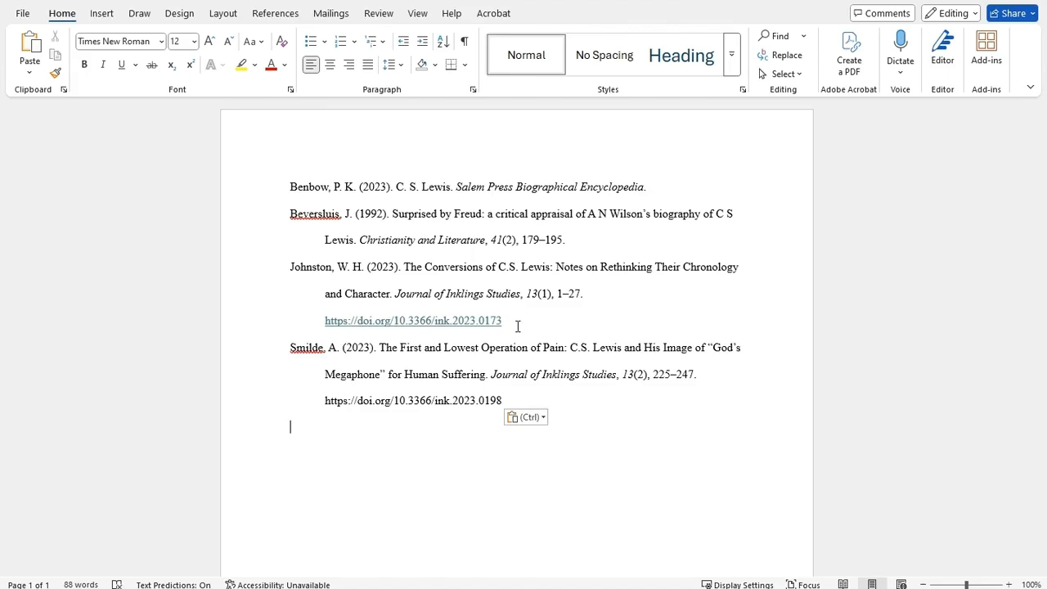
pyautogui.doubleClick(425, 487)
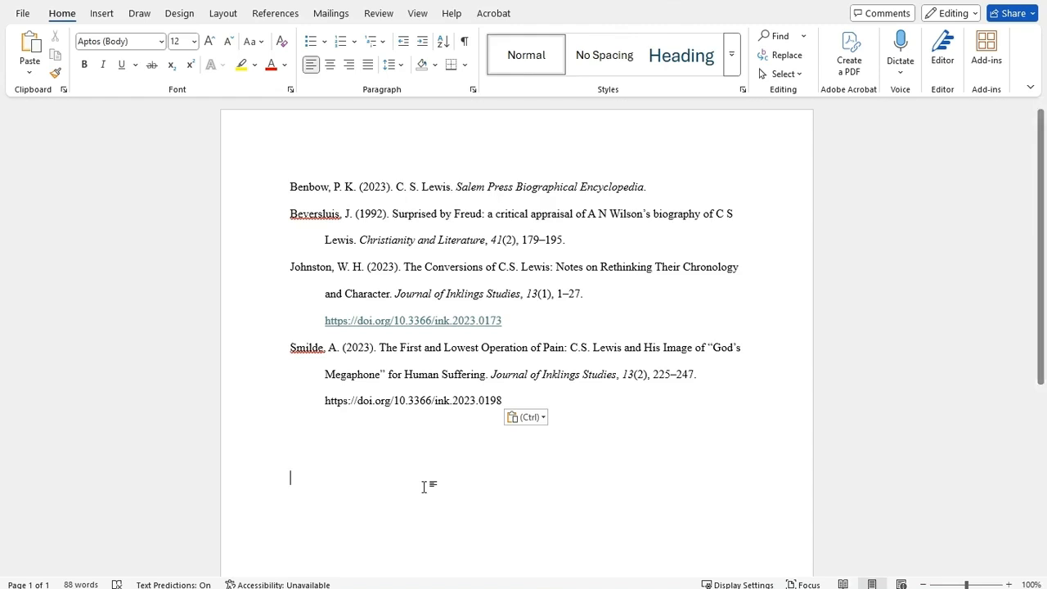
pyautogui.moveTo(525, 402); pyautogui.dragTo(204, 176)
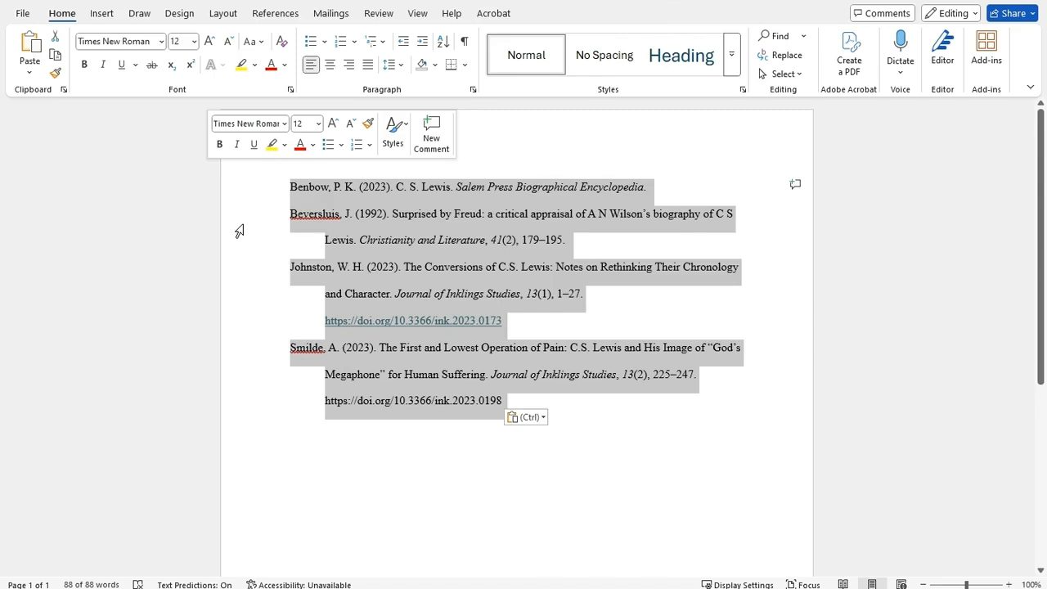
pyautogui.click(343, 480)
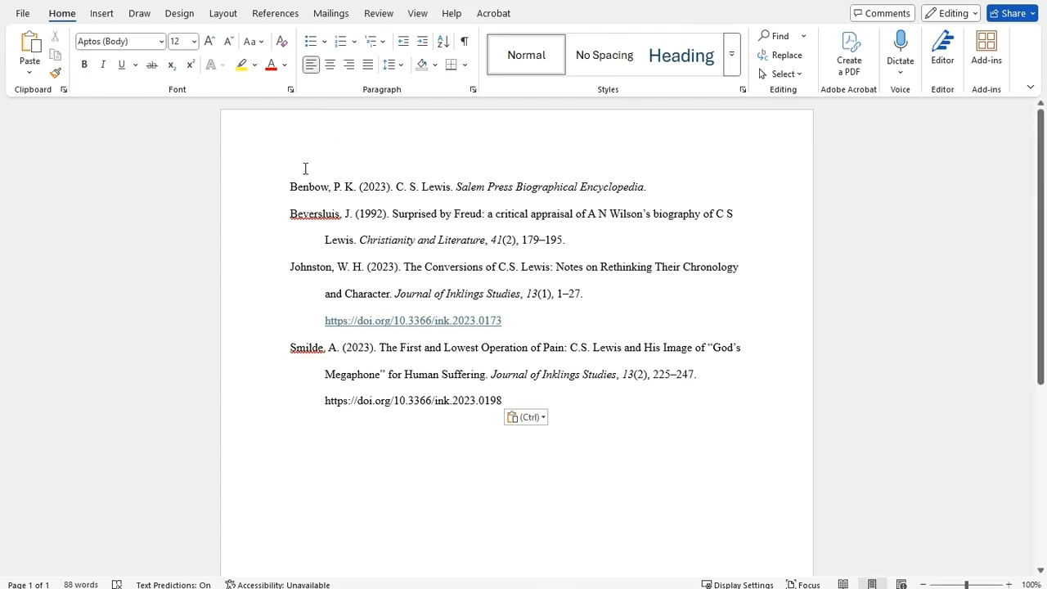
# Add the heading "References" on a new line above the first reference.
pyautogui.click(286, 187)
pyautogui.press('Return')
pyautogui.press('Up')
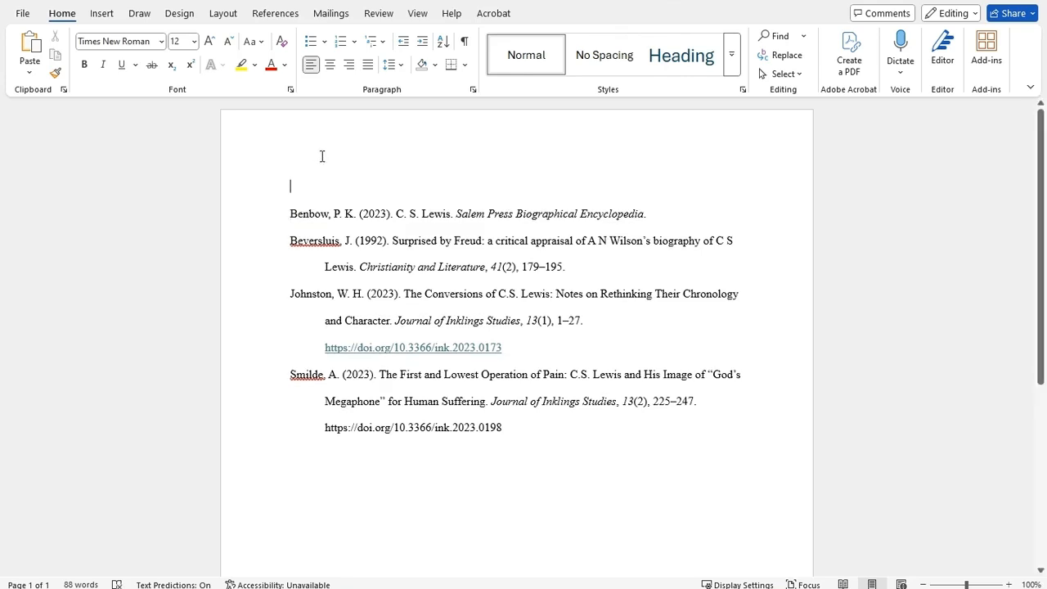
pyautogui.write('refer')
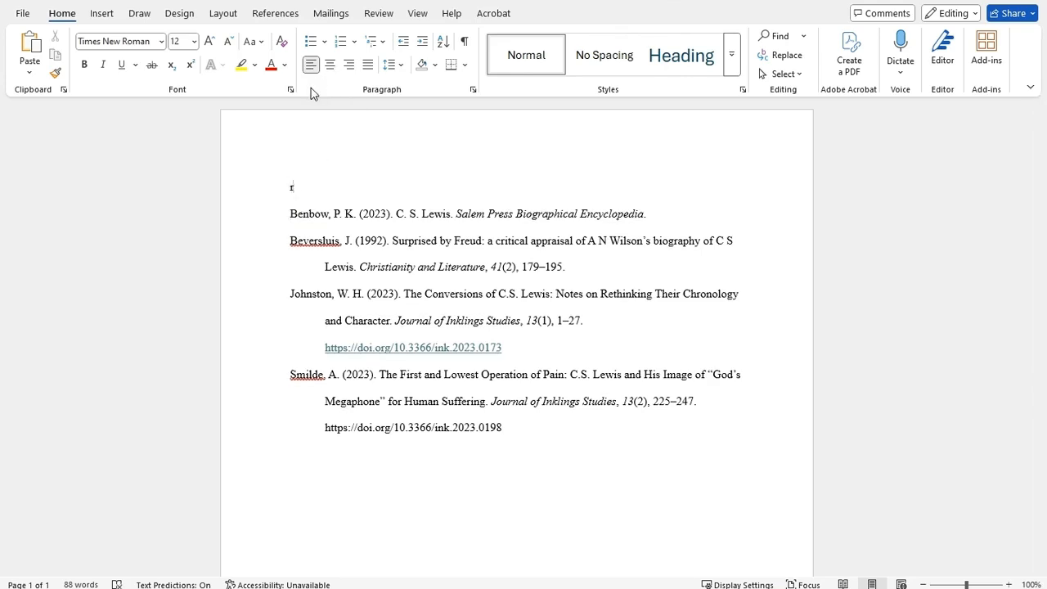
pyautogui.press('BackSpace')
pyautogui.press('BackSpace')
pyautogui.press('BackSpace')
pyautogui.press('BackSpace')
pyautogui.press('BackSpace')
pyautogui.write('References')
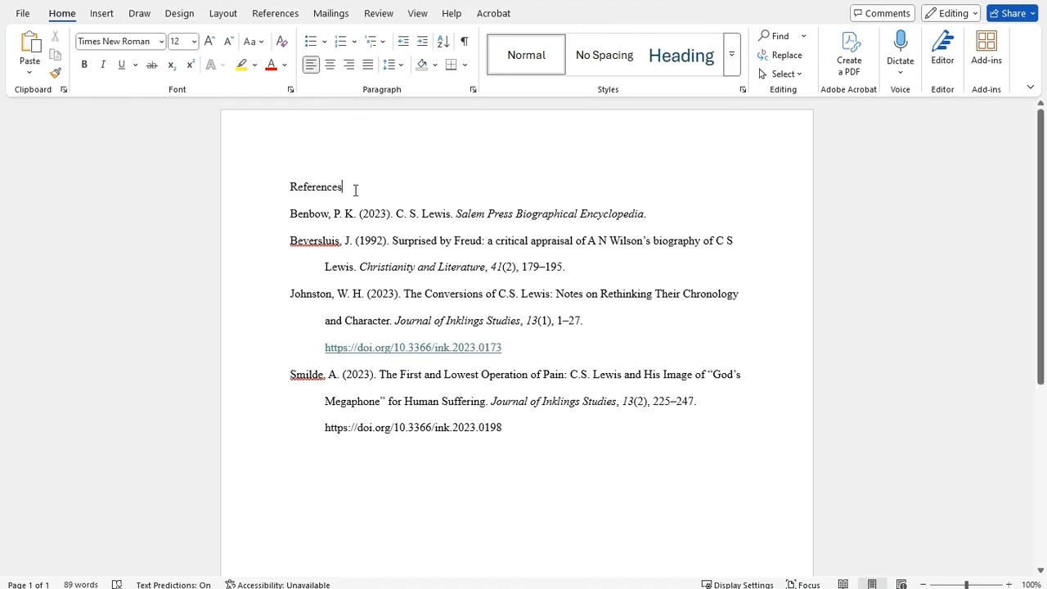
# Make the "References" heading bold and center it on the page.
pyautogui.moveTo(355, 186); pyautogui.dragTo(278, 188)
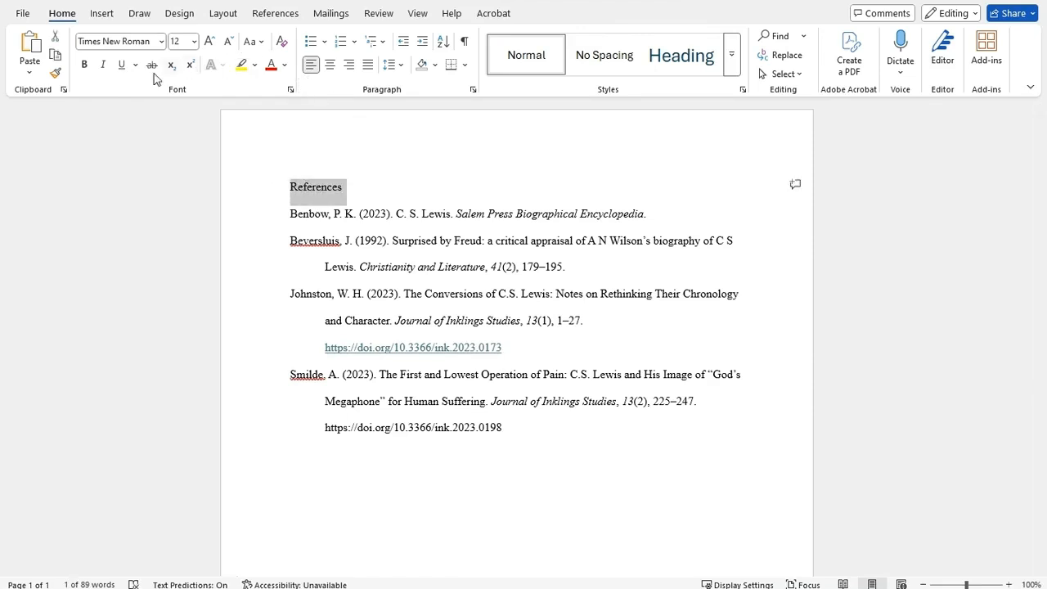
pyautogui.click(82, 67)
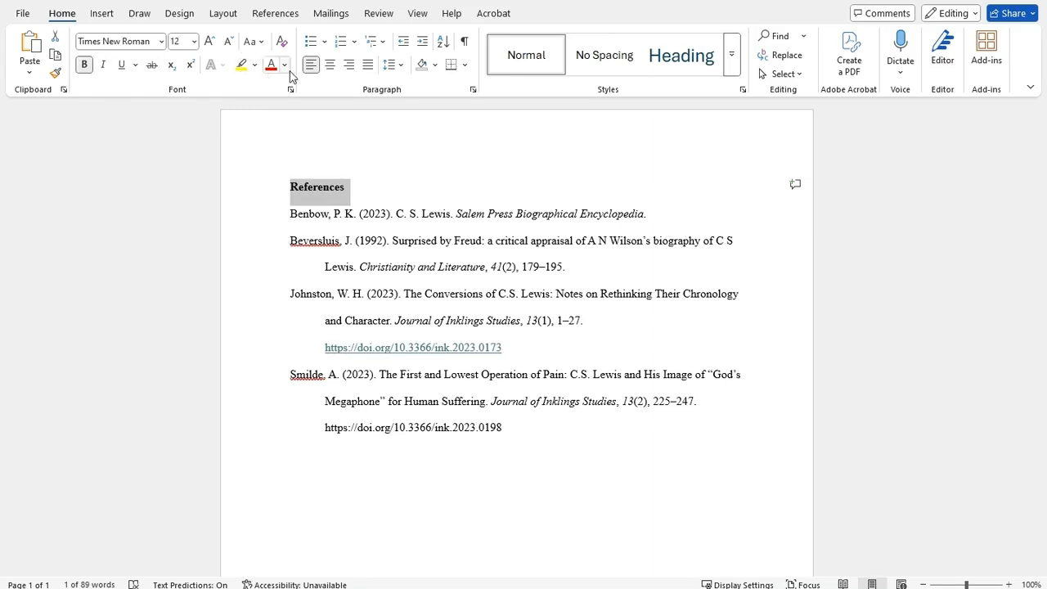
pyautogui.click(329, 67)
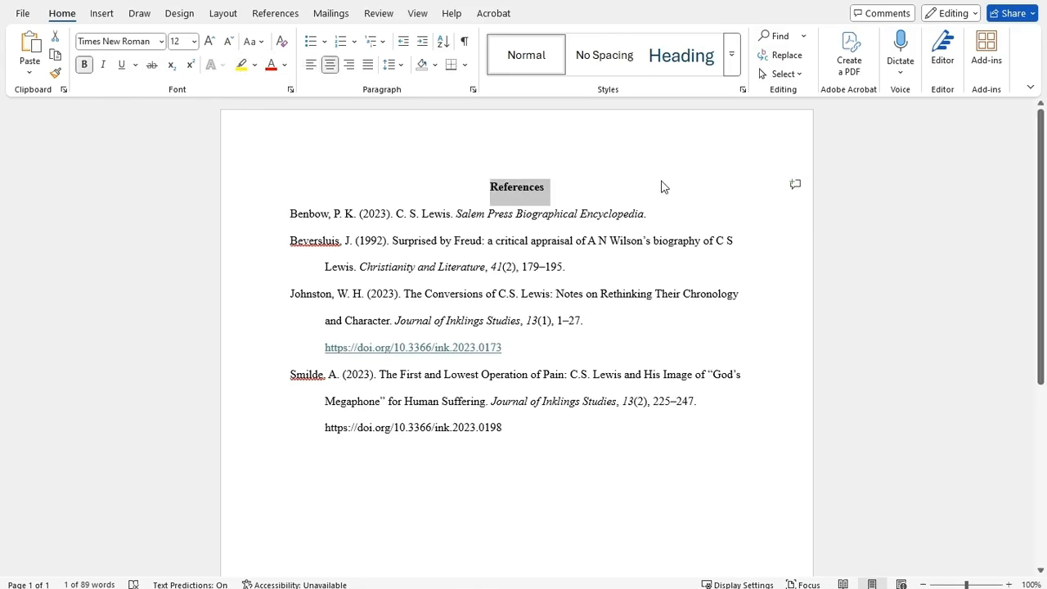
pyautogui.click(661, 187)
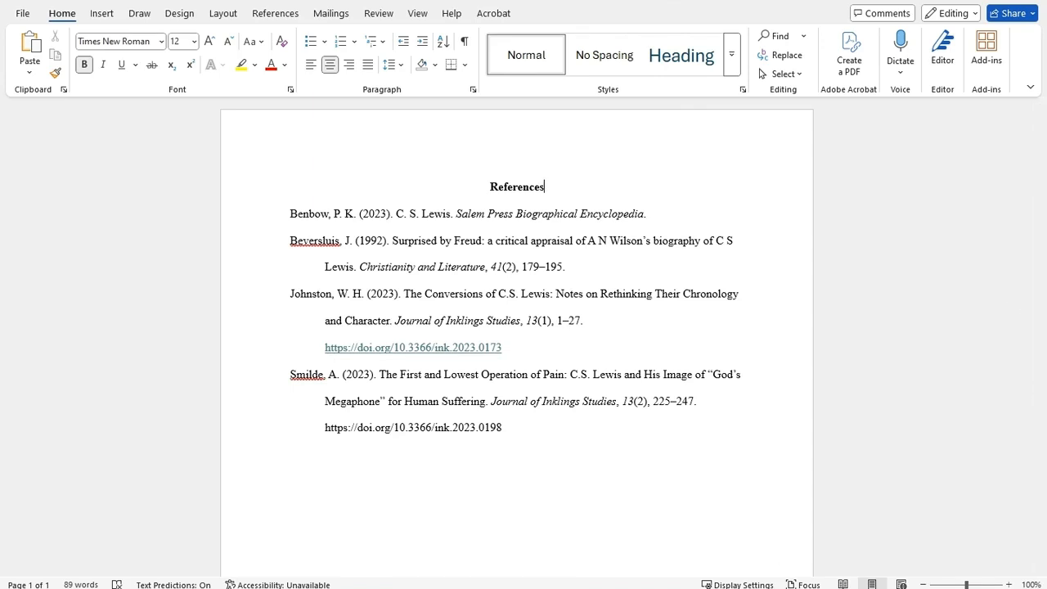
pyautogui.moveTo(385, 553)
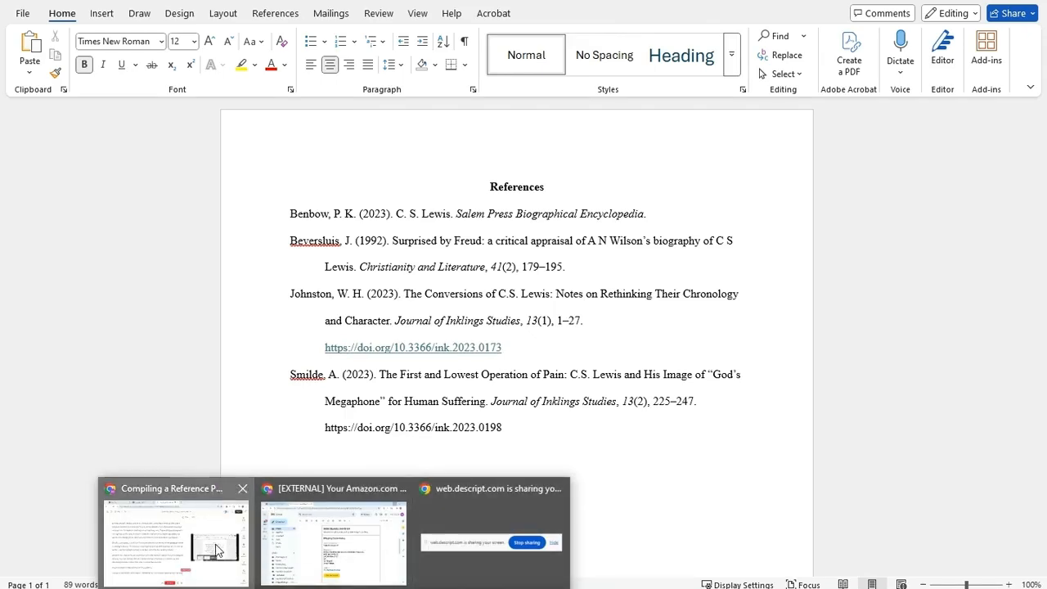